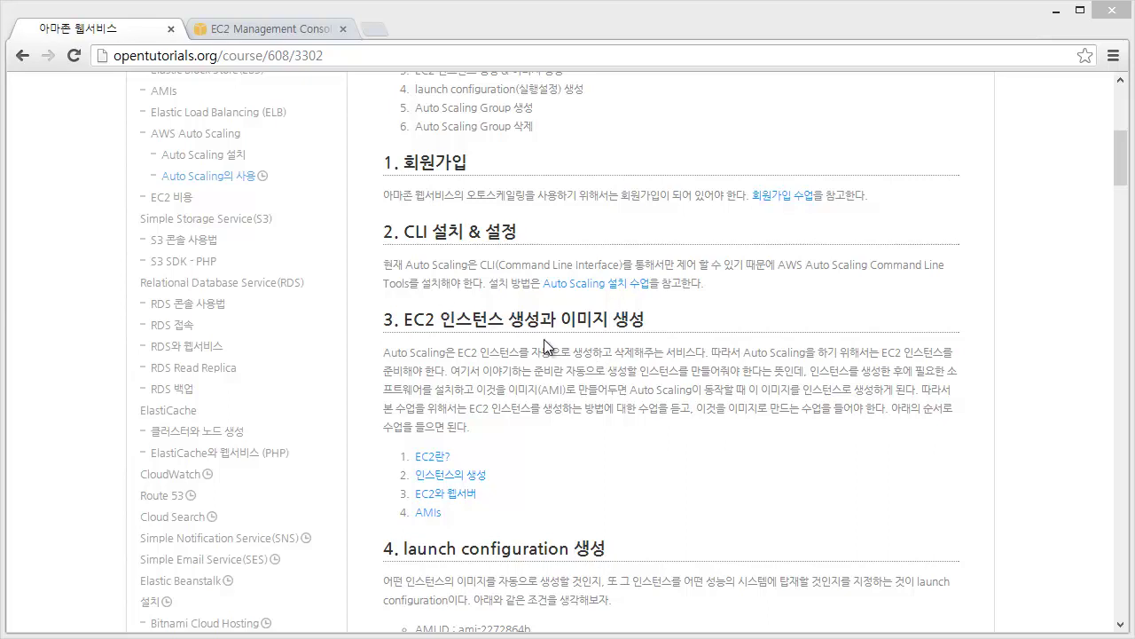
# Review the basic flow and topic list on the Auto Scaling lesson page.
pyautogui.scroll(2, 579, 332)
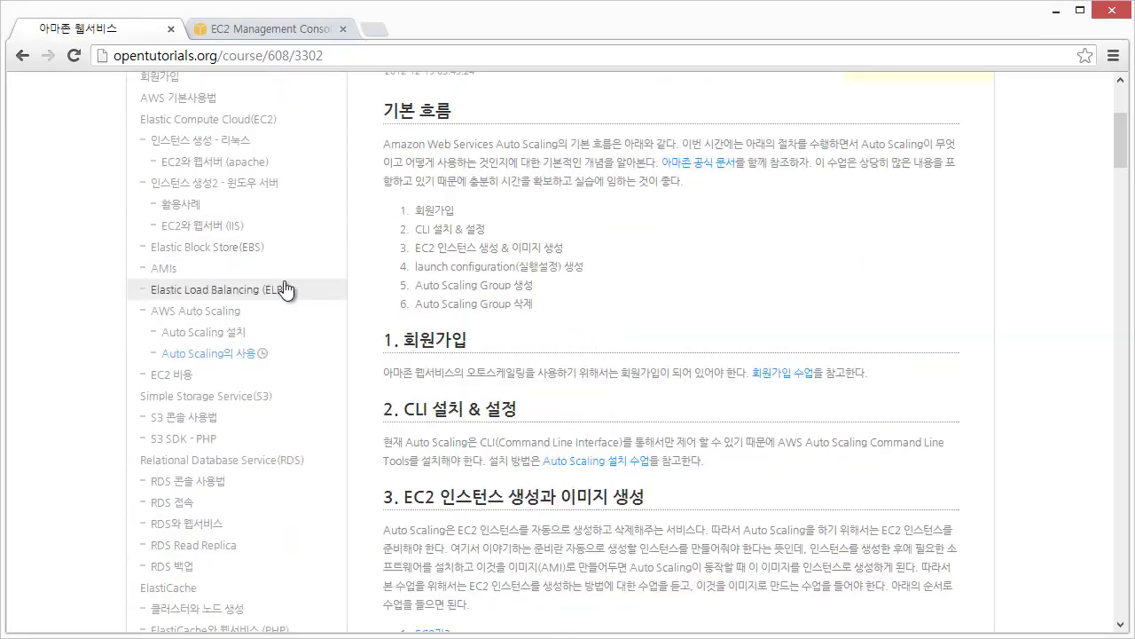
pyautogui.scroll(1, 178, 261)
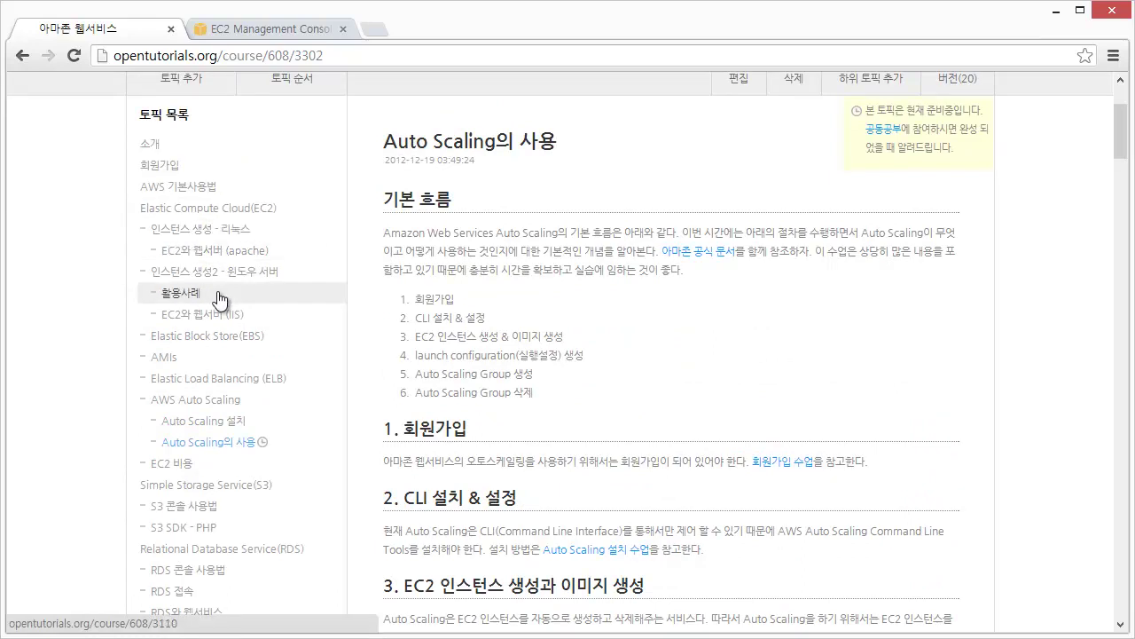
pyautogui.scroll(-1, 219, 300)
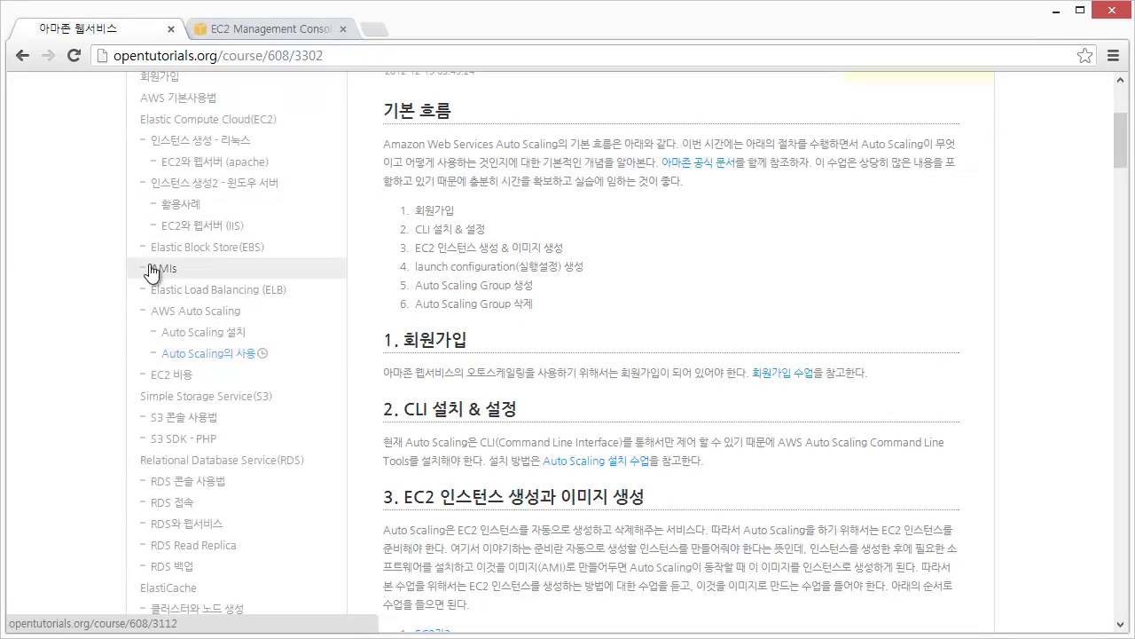
pyautogui.scroll(-2, 349, 310)
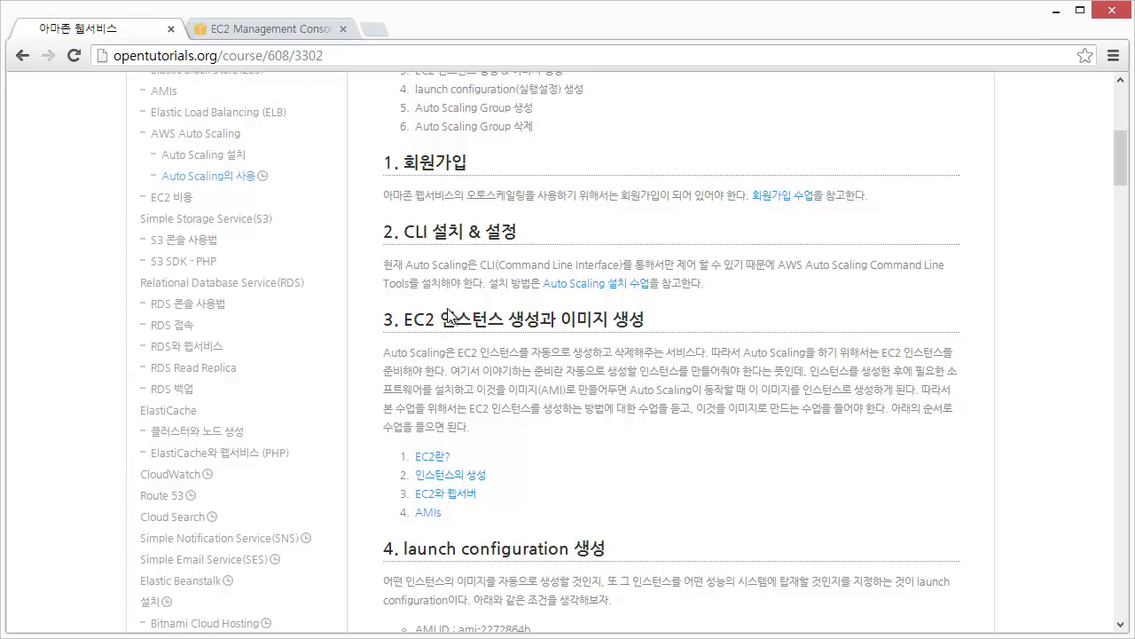
# Open the instance list in the EC2 console and start a new quick-launch instance based on 64-bit Ubuntu Server 12.04.1 LTS.
pyautogui.click(265, 27)
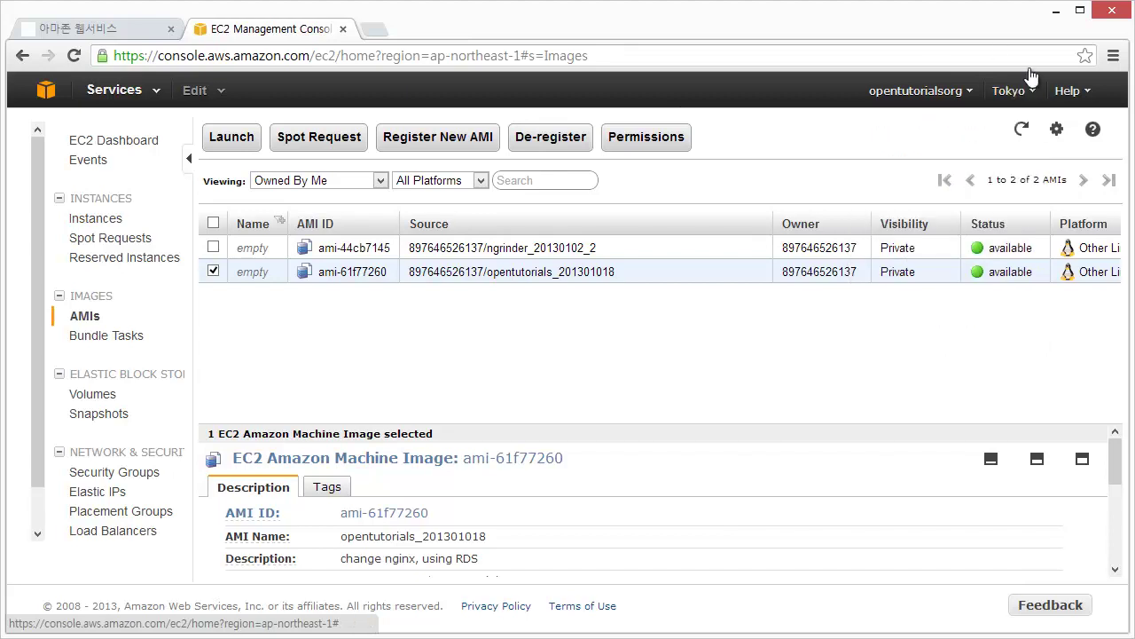
pyautogui.click(95, 218)
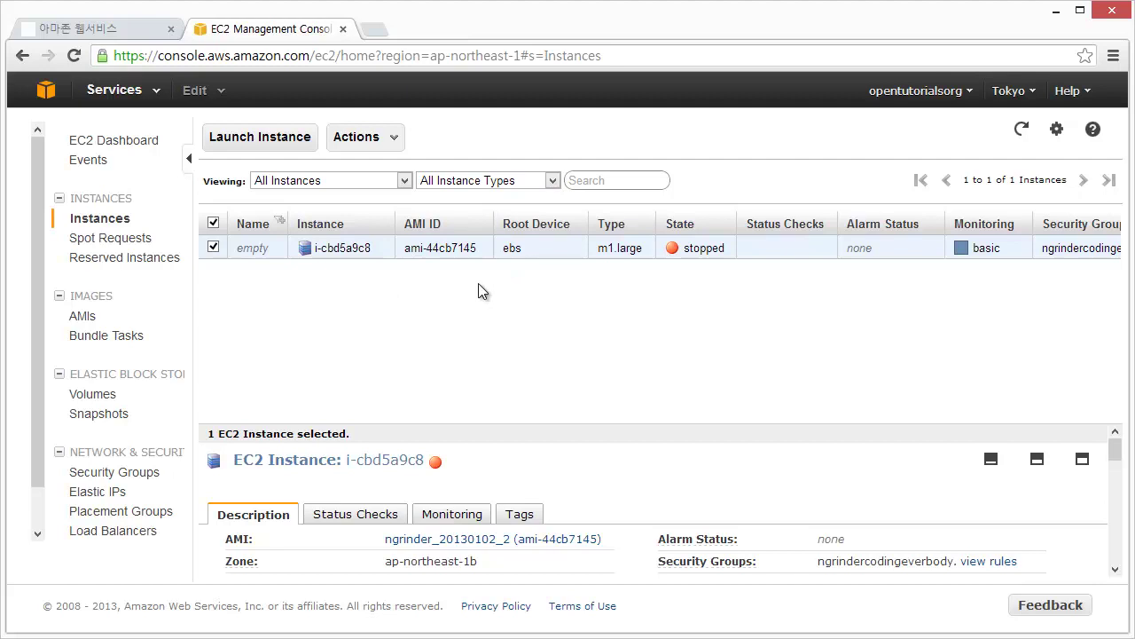
pyautogui.click(270, 138)
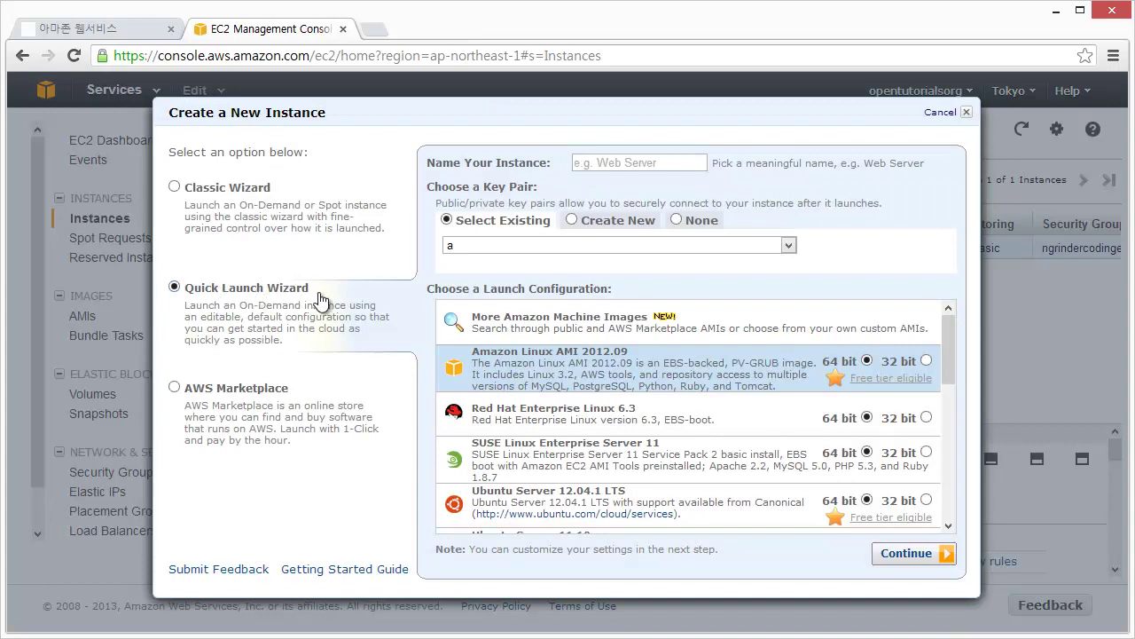
pyautogui.scroll(-5, 560, 436)
pyautogui.scroll(2, 681, 387)
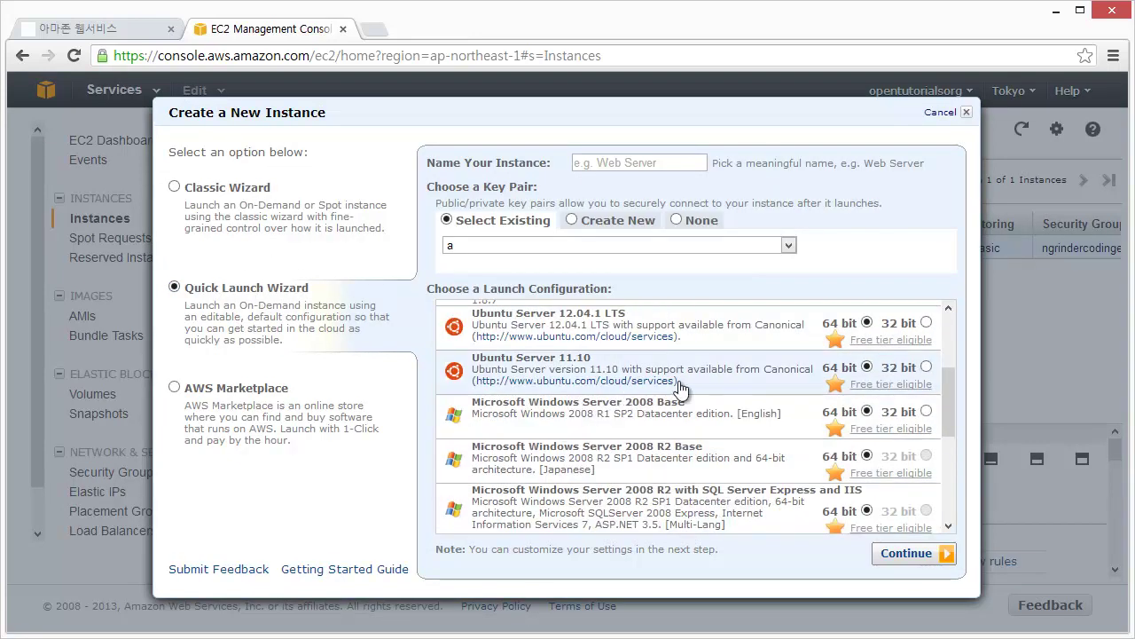
pyautogui.scroll(2, 682, 387)
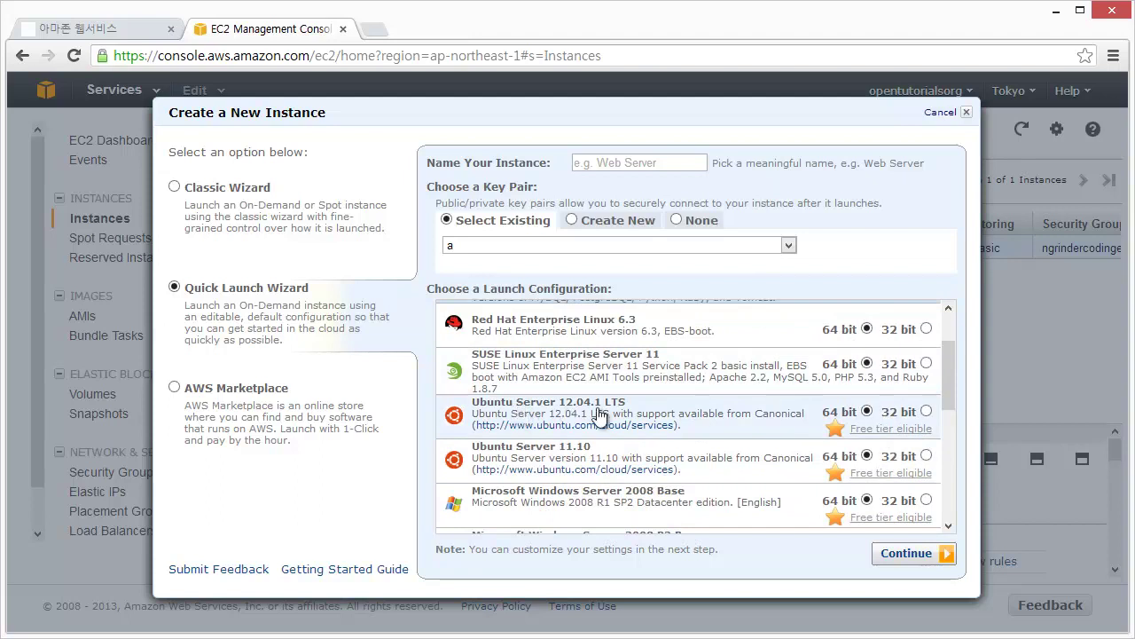
pyautogui.click(576, 410)
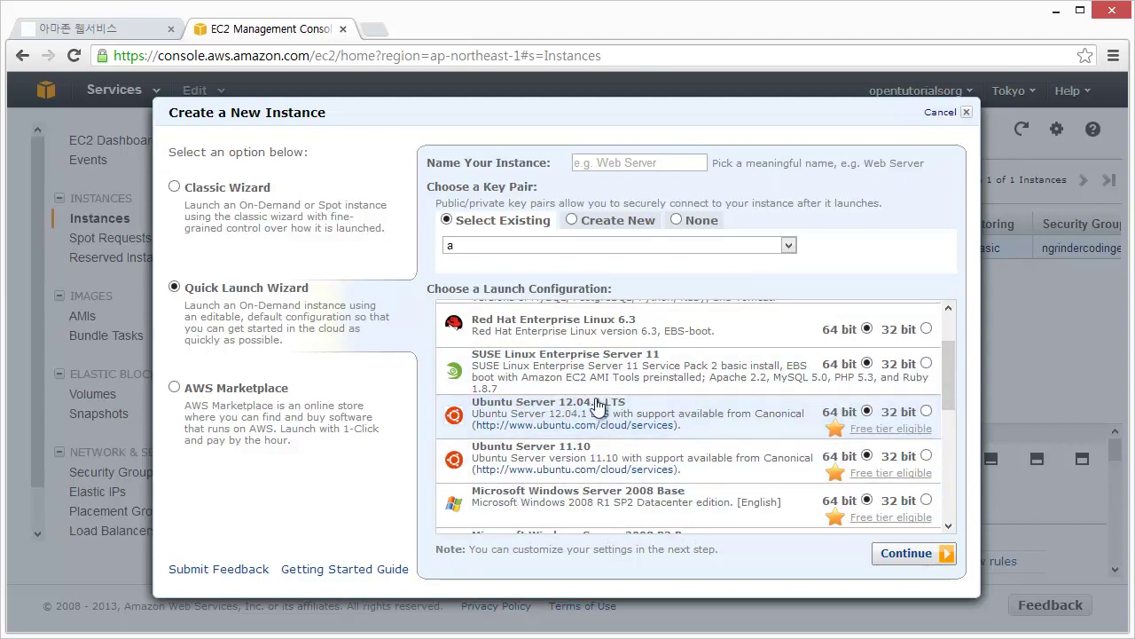
# Name the new instance AutoScaling.
pyautogui.click(598, 168)
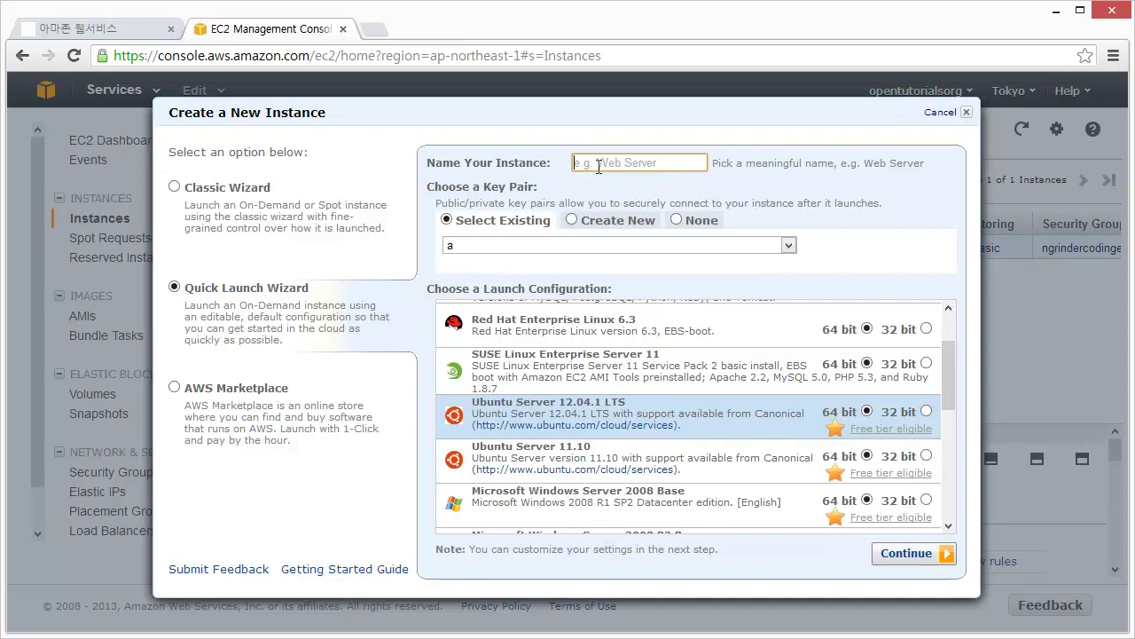
pyautogui.write('ㅁ')
pyautogui.press('BackSpace')
pyautogui.write('AutoScaling')
# Create a new key pair named AutoScaling for the instance and download its key file.
pyautogui.click(602, 224)
pyautogui.click(577, 244)
pyautogui.write('Ao')
pyautogui.write('tu')
pyautogui.write('uto')
pyautogui.write('Scaling')
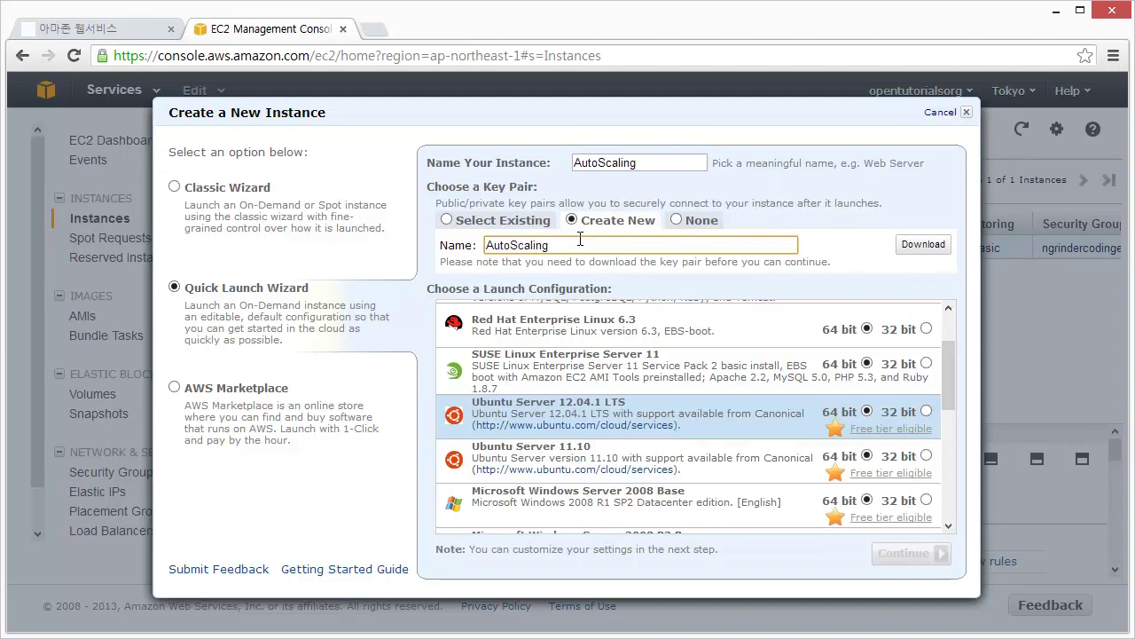
pyautogui.click(920, 246)
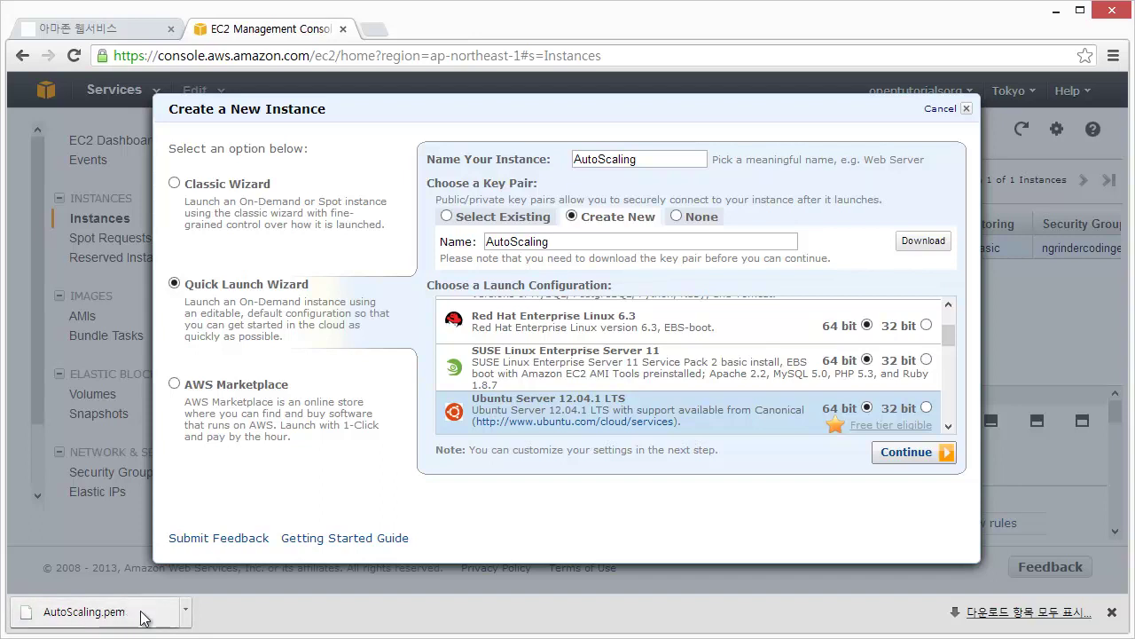
# Launch the AutoScaling instance with the reviewed default settings and refresh the instance list.
pyautogui.click(909, 453)
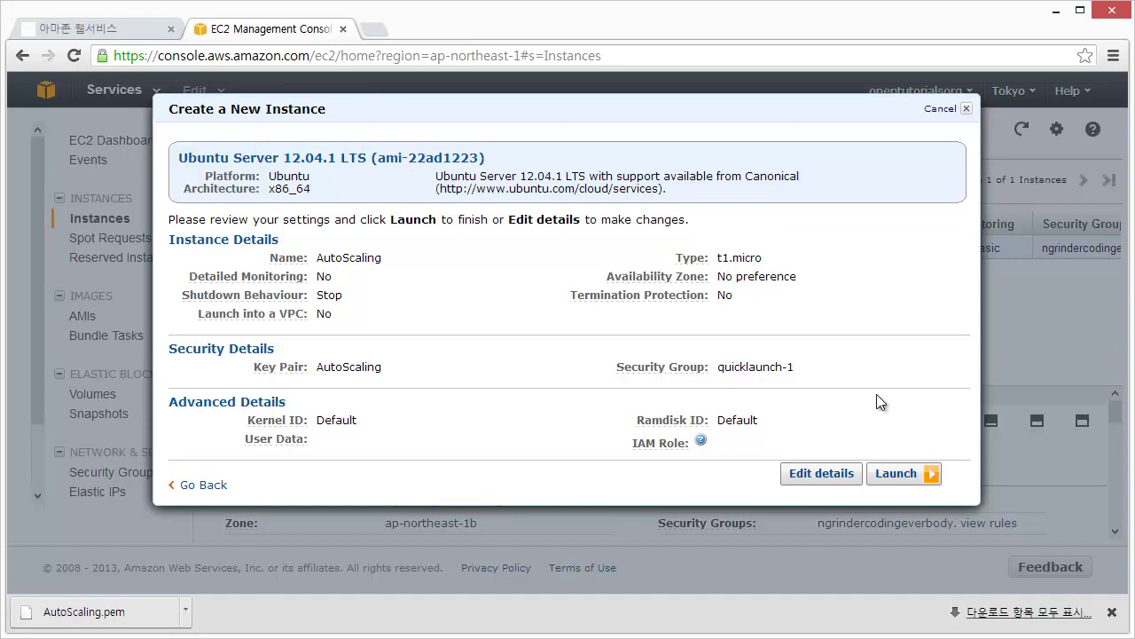
pyautogui.click(910, 480)
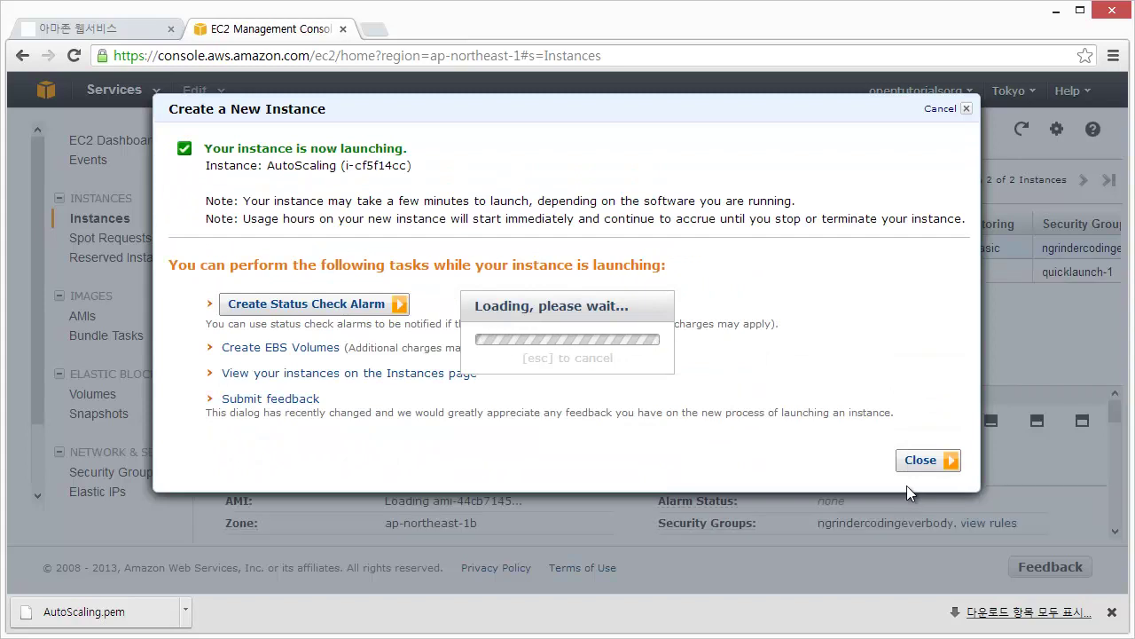
pyautogui.click(920, 461)
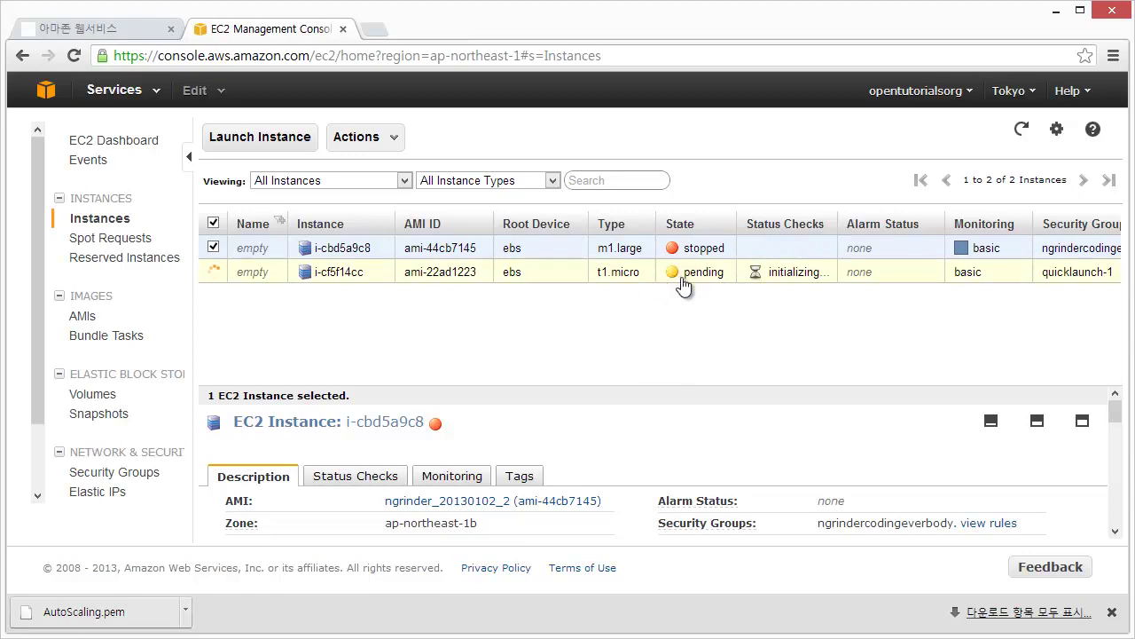
pyautogui.click(1020, 131)
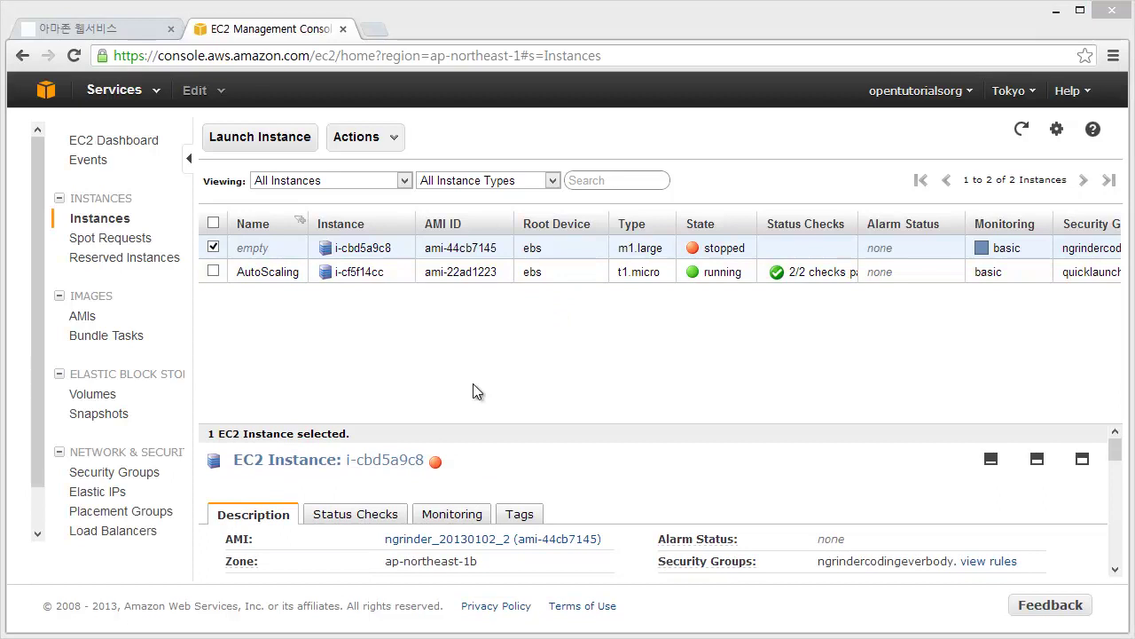
# Open the browser-based SSH connection for the AutoScaling instance and set the user name to ubuntu.
pyautogui.rightClick(524, 270)
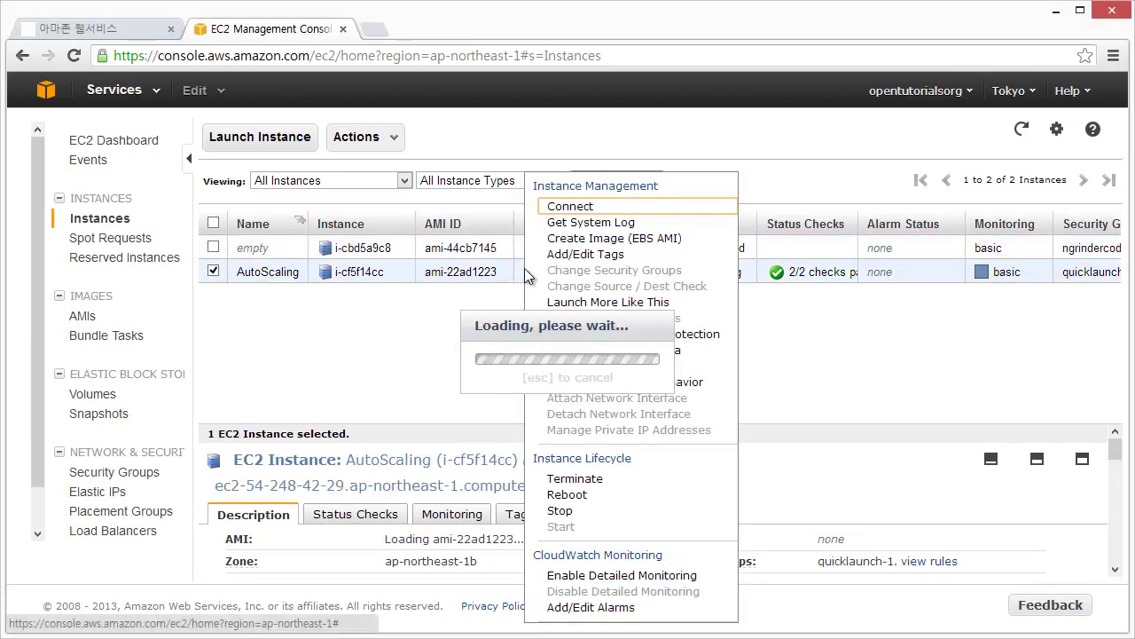
pyautogui.click(615, 207)
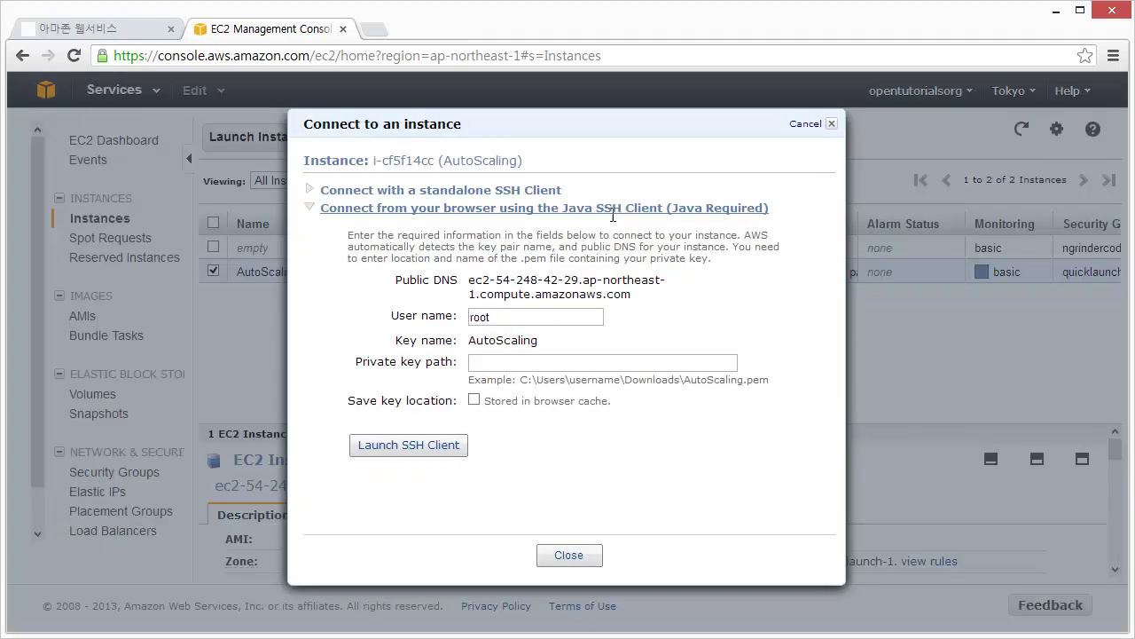
pyautogui.doubleClick(503, 316)
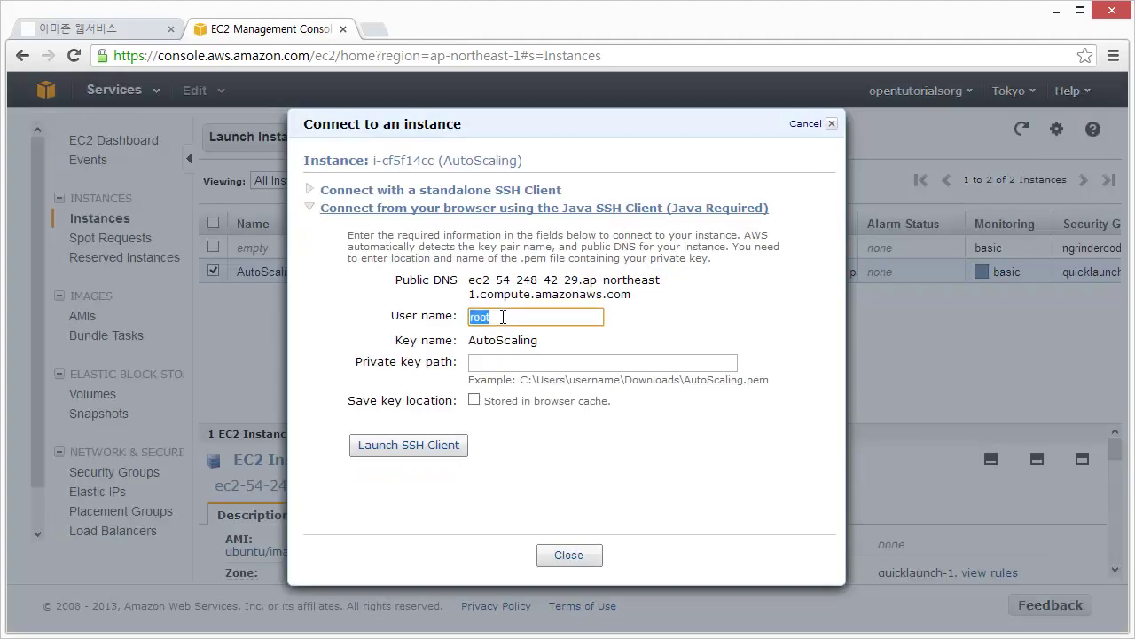
pyautogui.write('ubuntu')
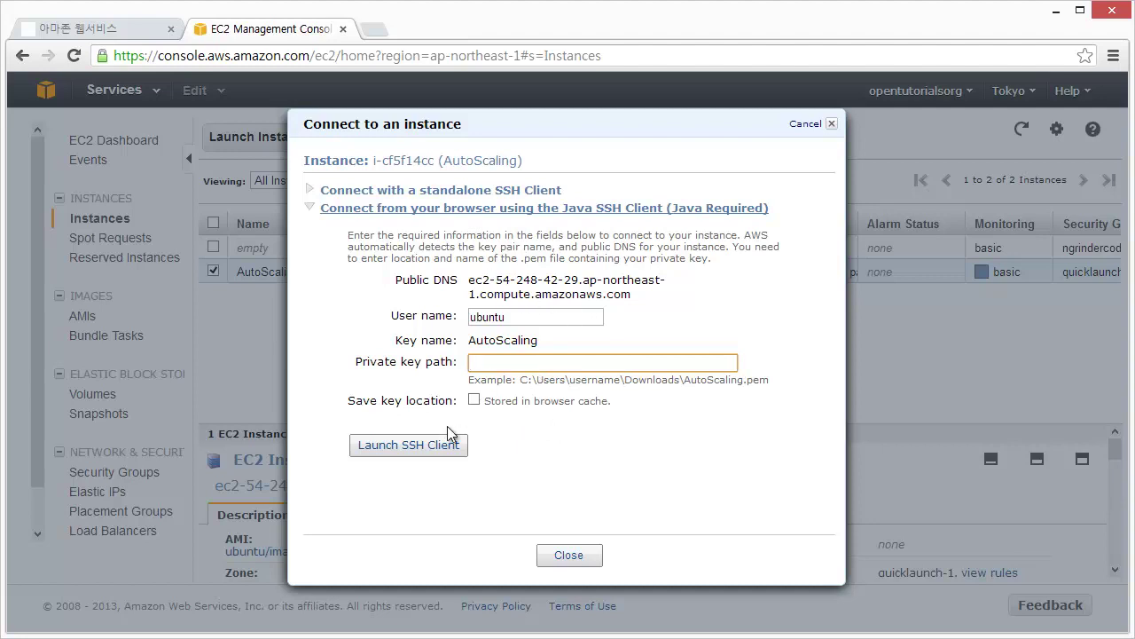
# Switch to File Explorer and copy the downloaded key file's full path, D:\download\chrome\AutoScaling.pem.
pyautogui.click(495, 381)
pyautogui.click(495, 362)
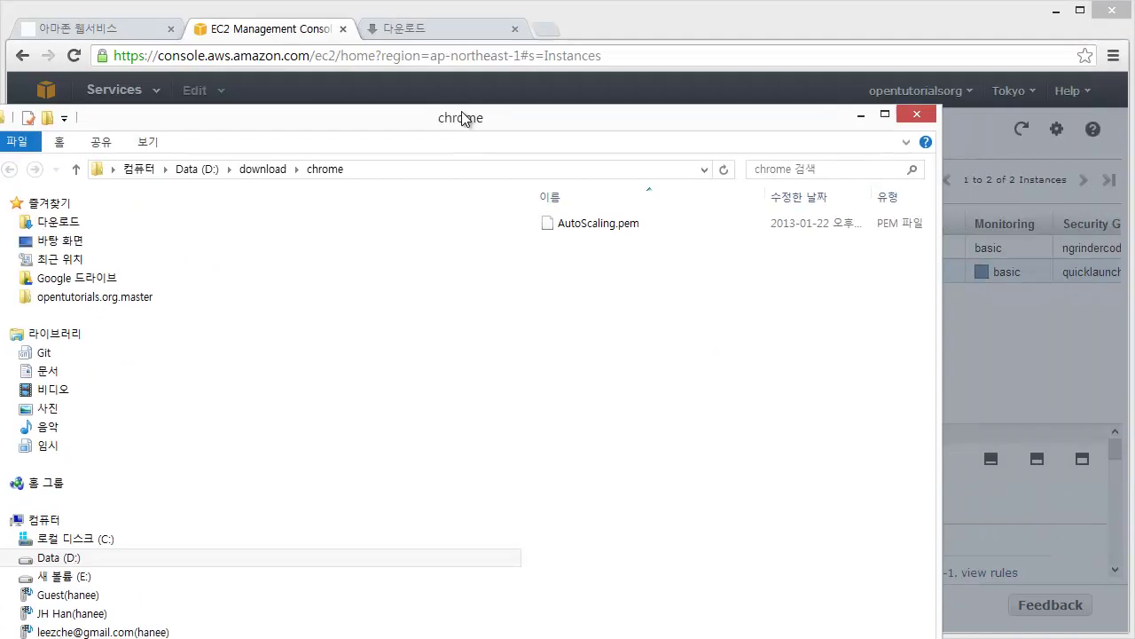
pyautogui.moveTo(477, 116); pyautogui.dragTo(557, 16)
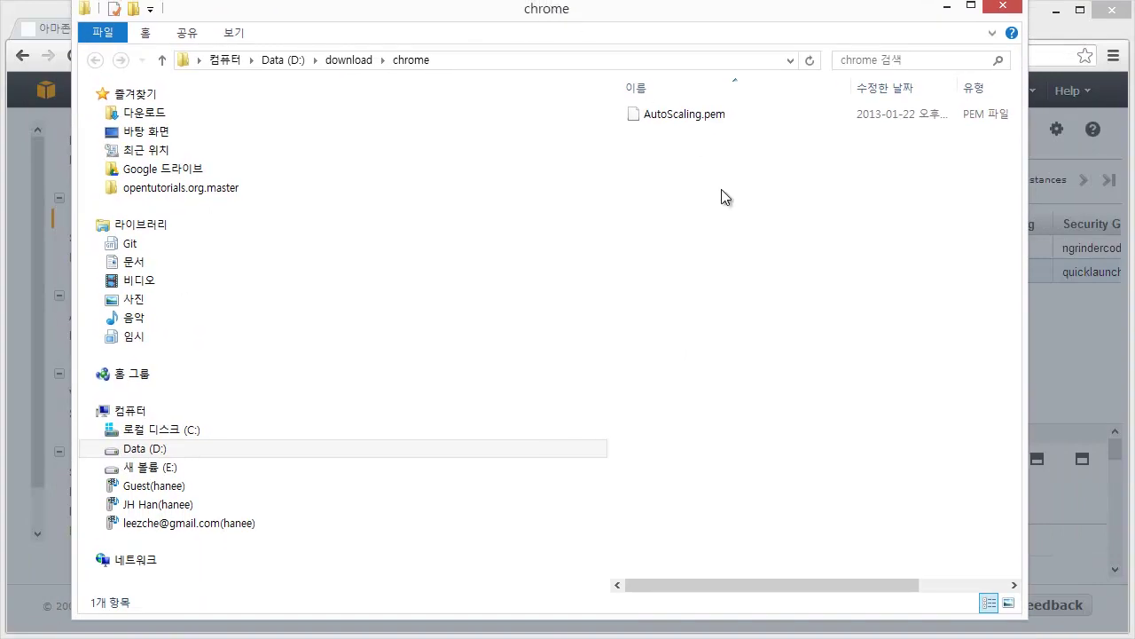
pyautogui.hotkey('alt', 'd')
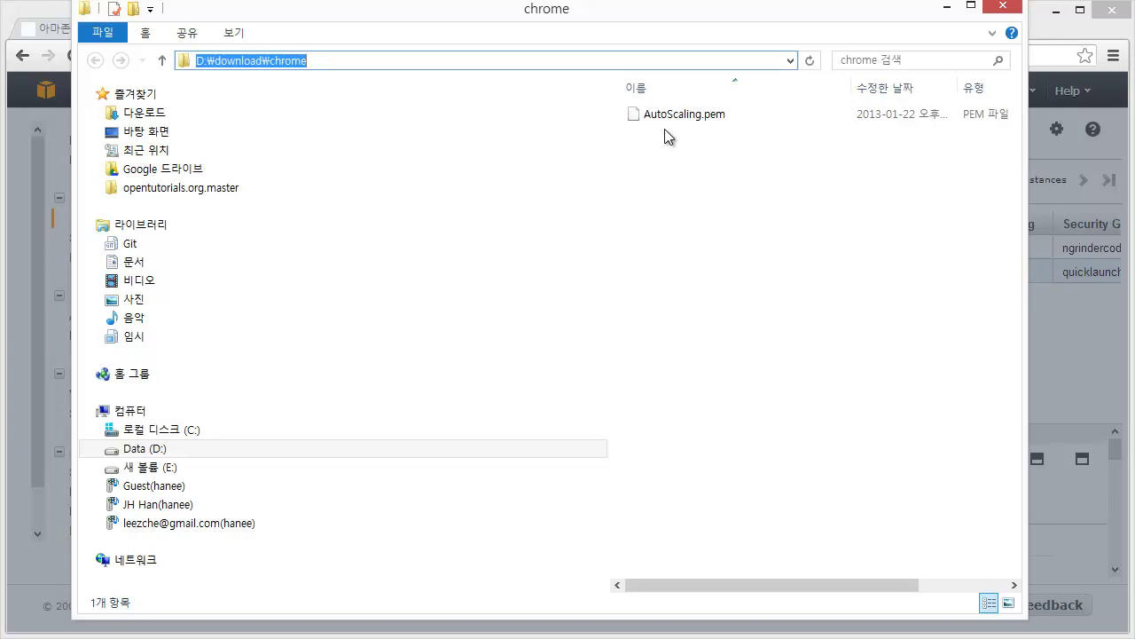
pyautogui.press('Escape')
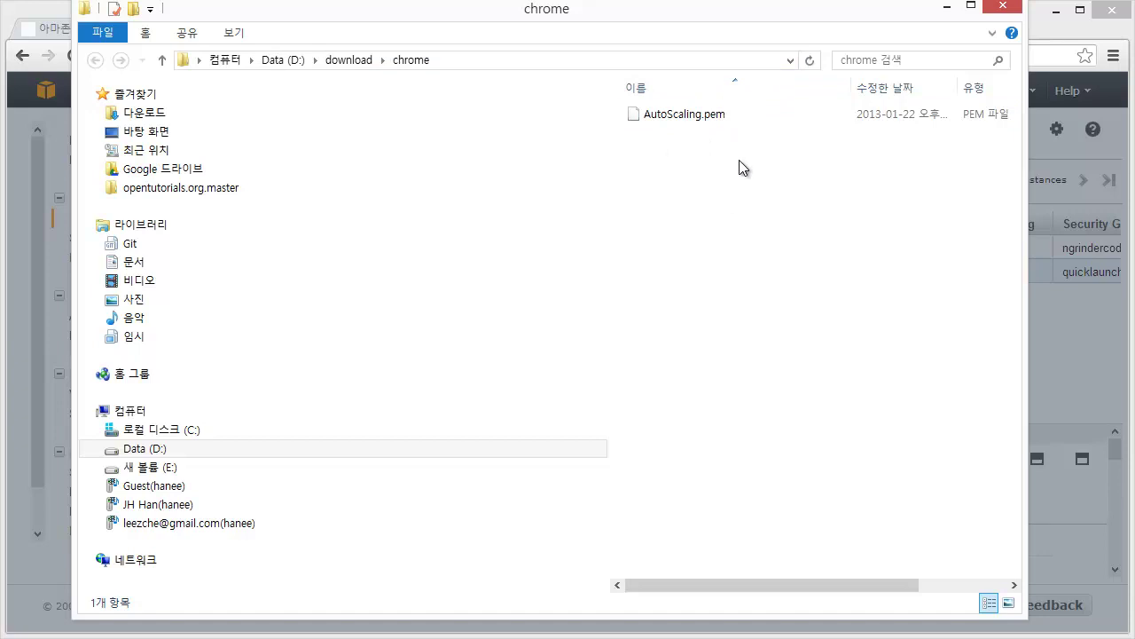
pyautogui.hotkey('alt', 'd')
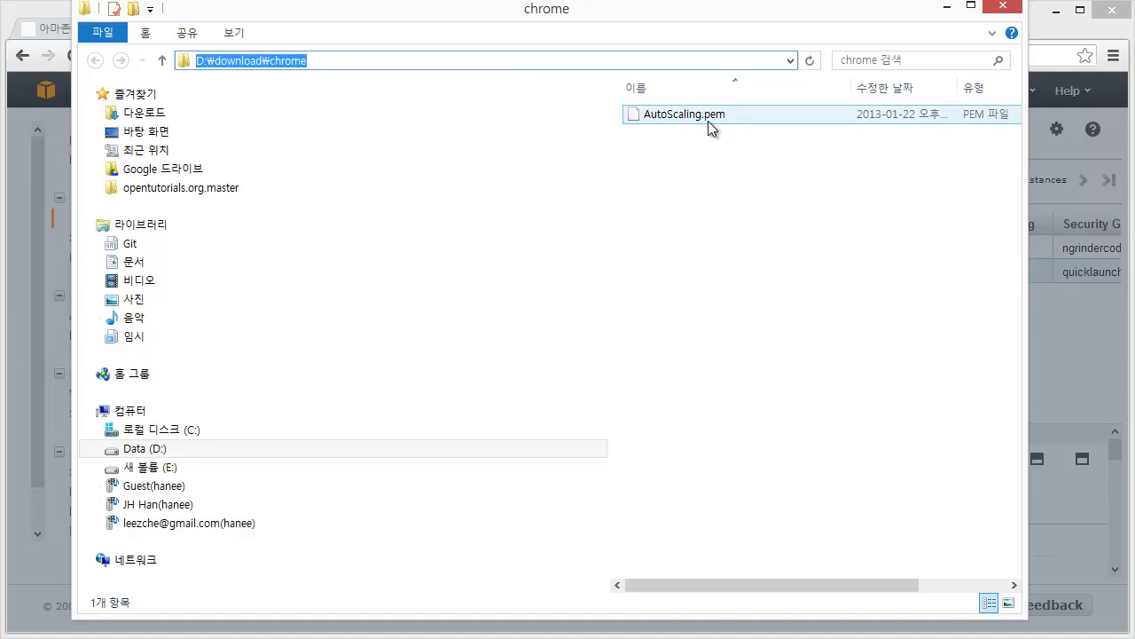
pyautogui.click(345, 60)
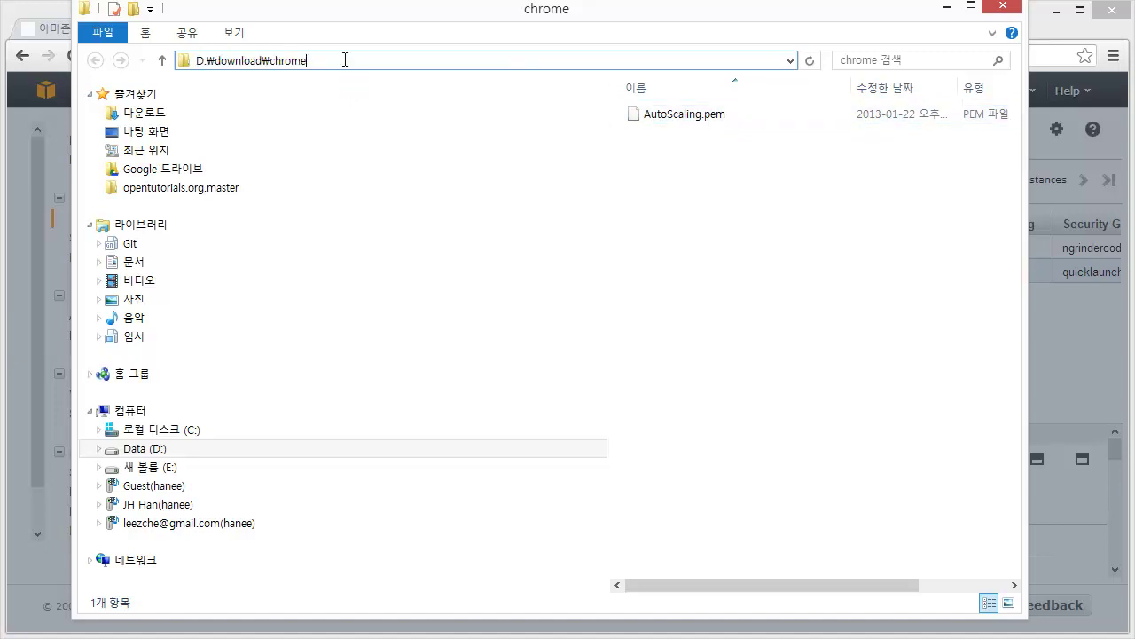
pyautogui.write('\\')
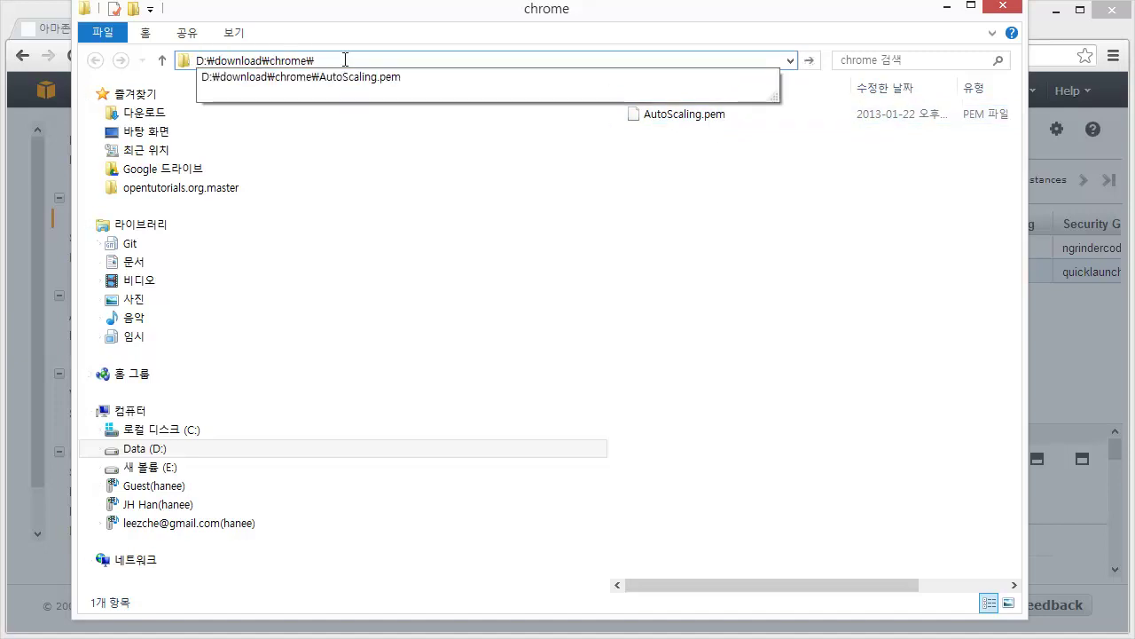
pyautogui.write('AutoS')
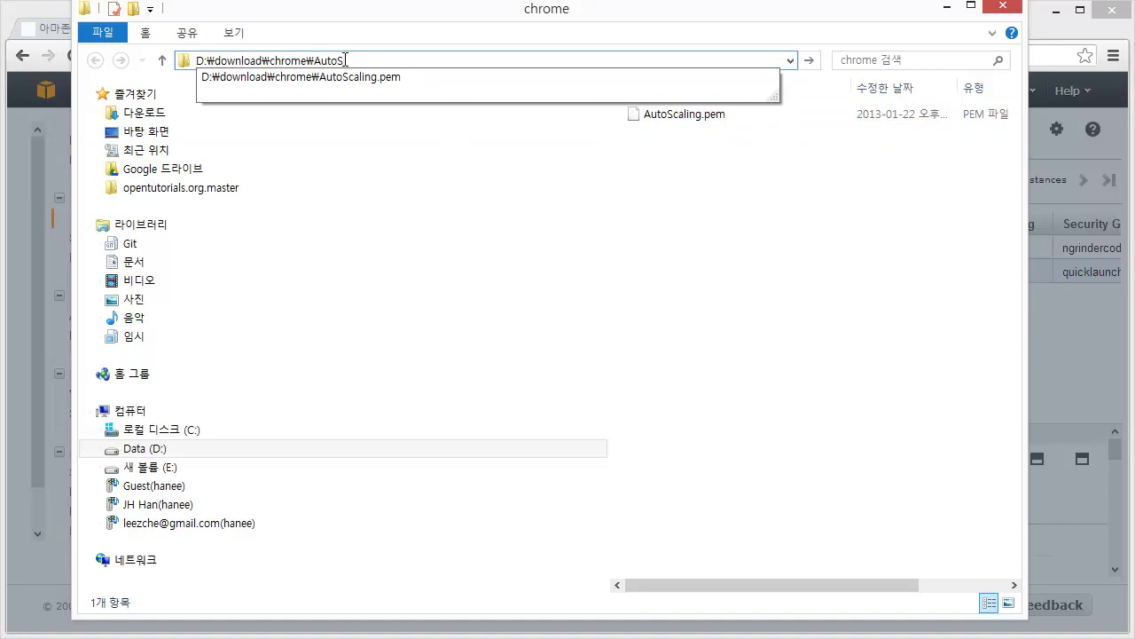
pyautogui.press('Down')
pyautogui.hotkey('ctrl', 'a')
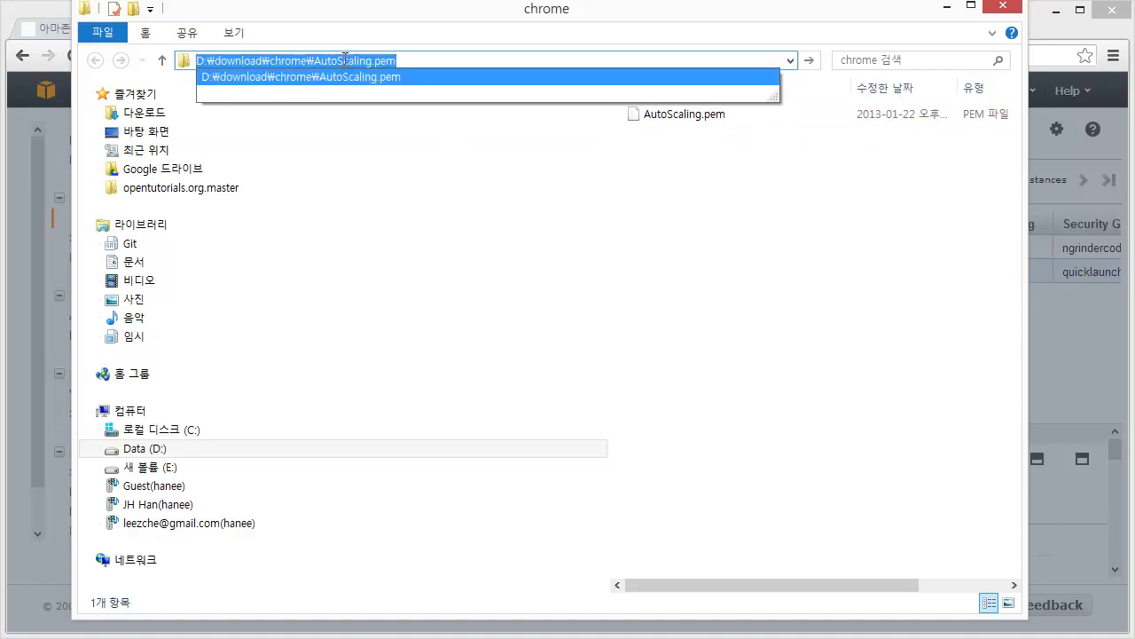
pyautogui.hotkey('alt', 'Tab')
# Set the private key path to D:\download\chrome\AutoScaling.pem and launch the SSH client.
pyautogui.moveTo(511, 368); pyautogui.dragTo(450, 384)
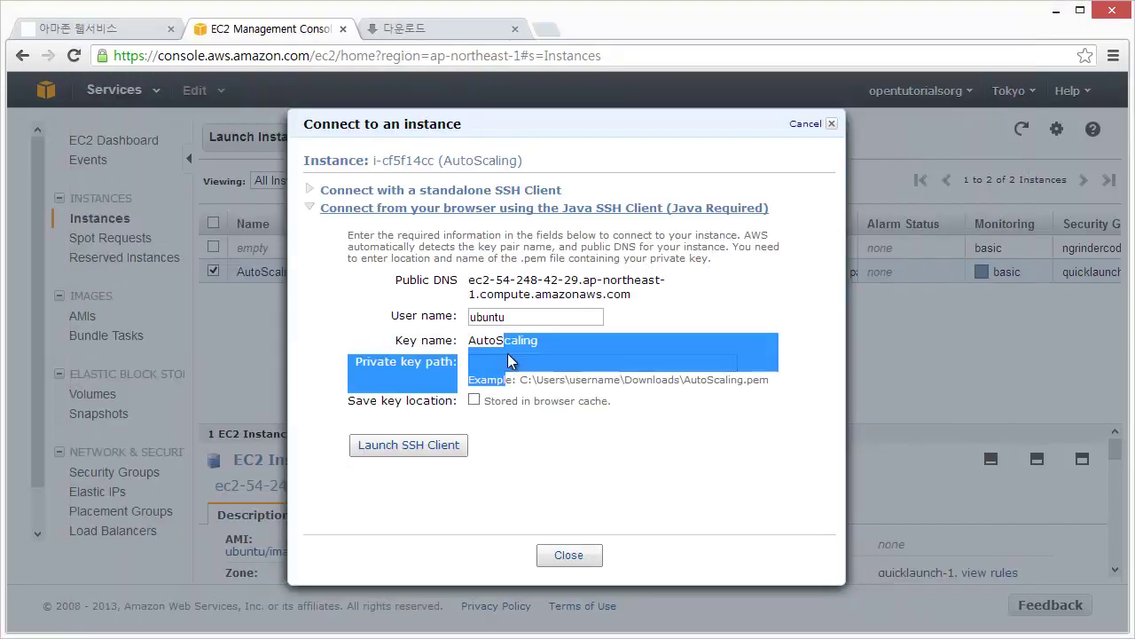
pyautogui.click(493, 363)
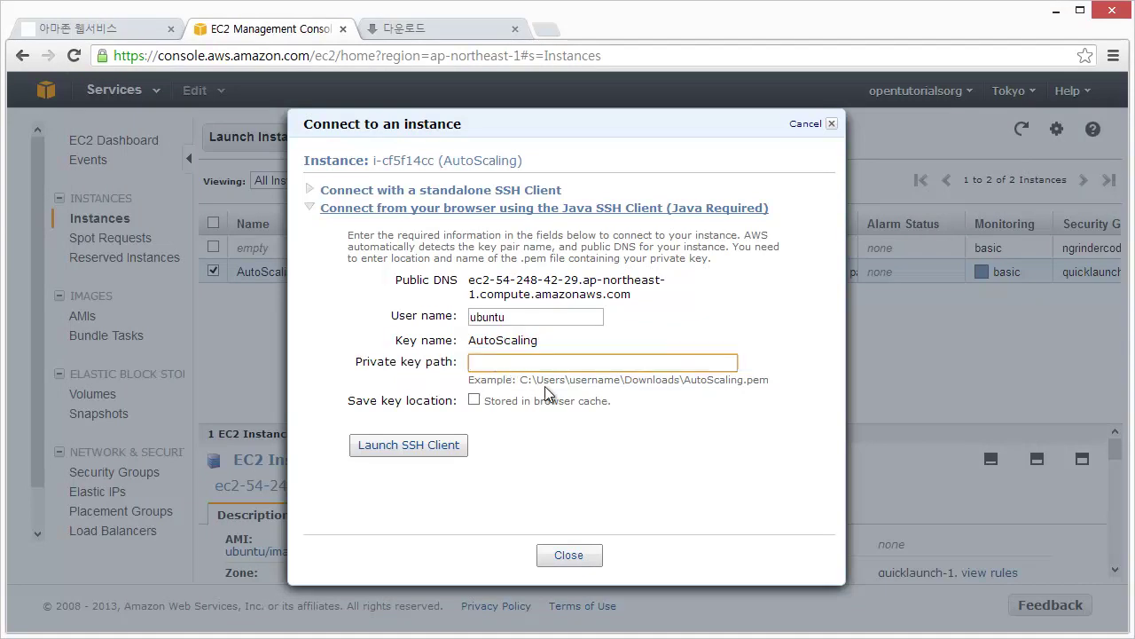
pyautogui.hotkey('ctrl', 'v')
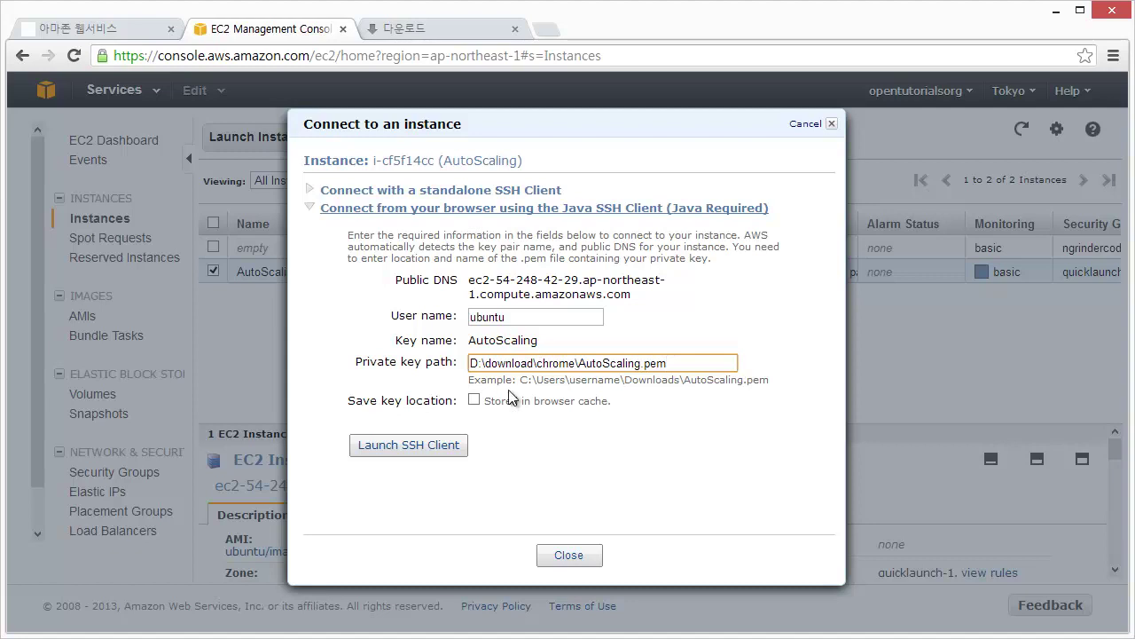
pyautogui.click(474, 401)
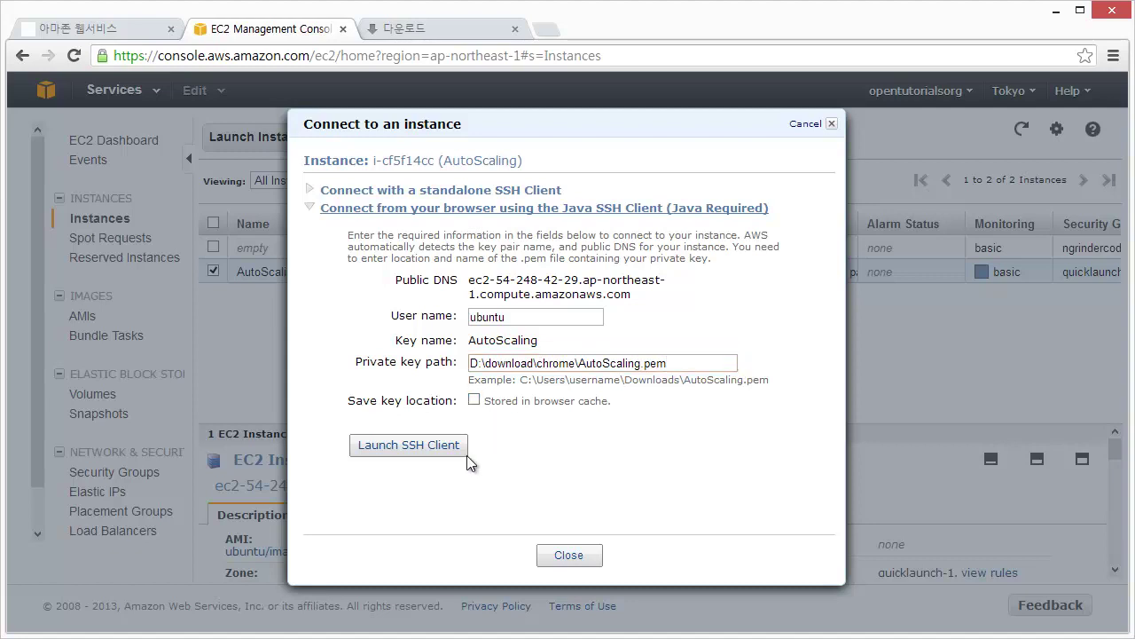
pyautogui.click(474, 401)
pyautogui.click(410, 446)
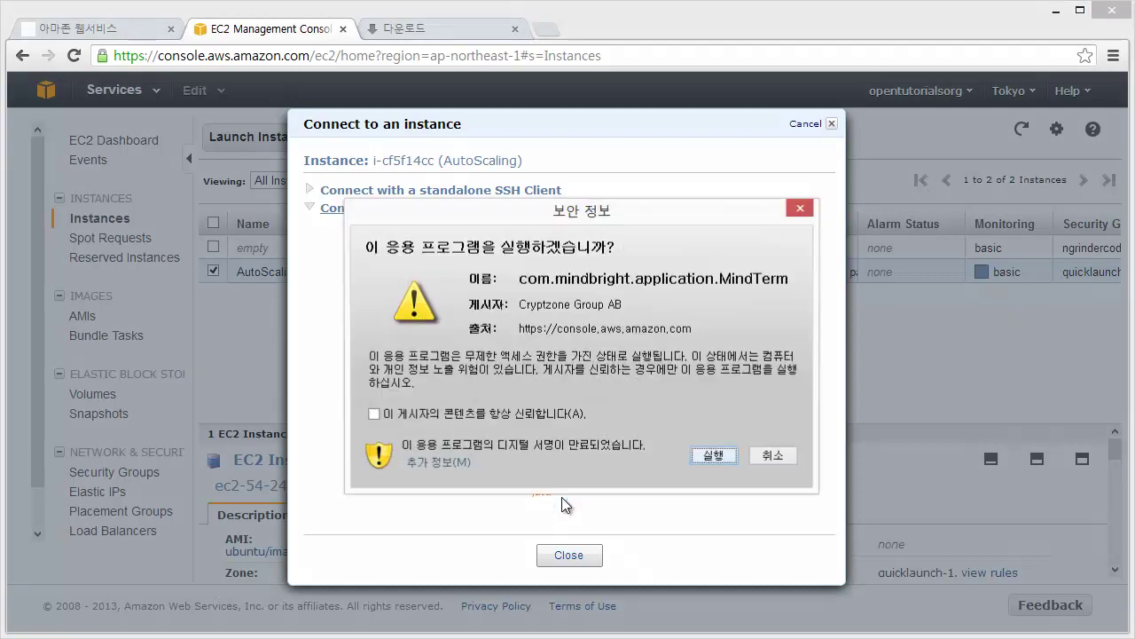
# Allow the MindTerm applet to run, accept its license agreement, and create its home and known hosts directories.
pyautogui.click(386, 416)
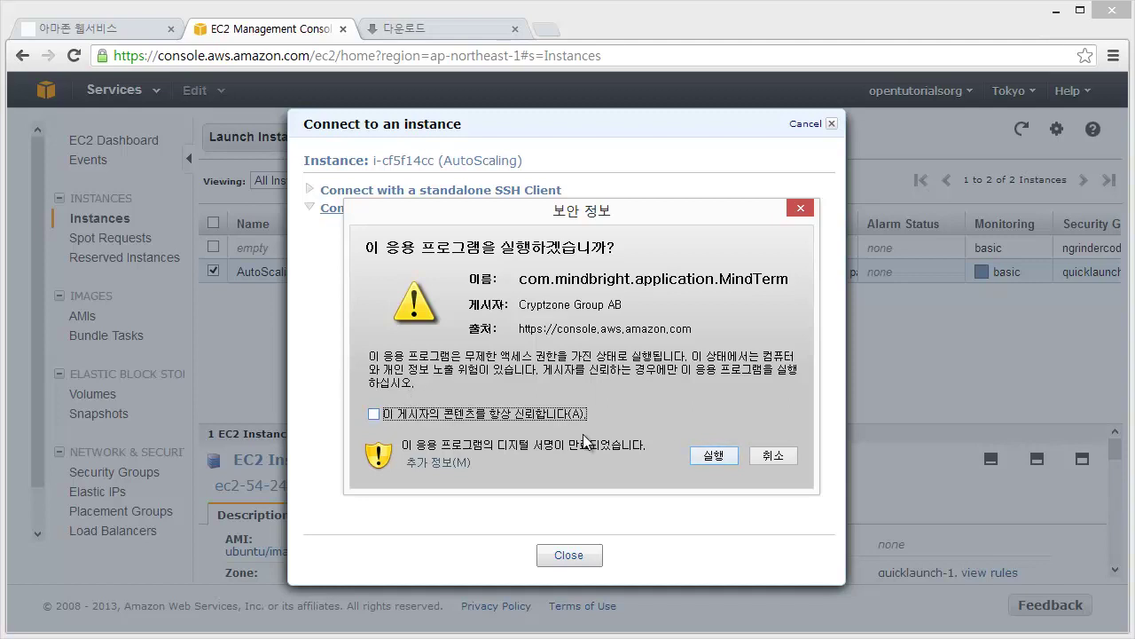
pyautogui.click(714, 455)
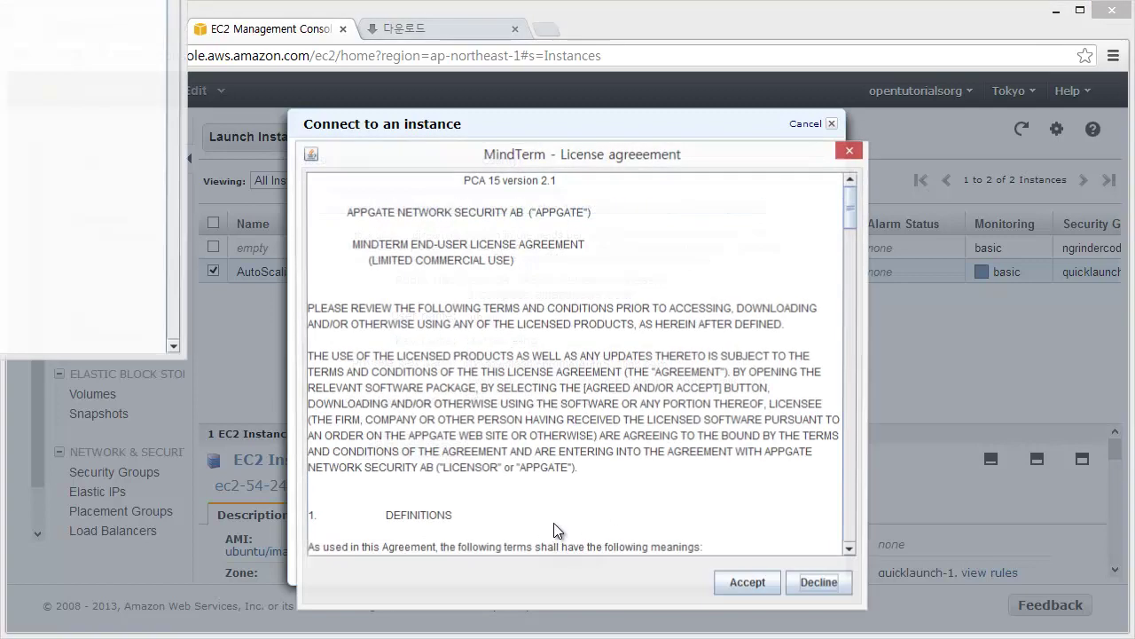
pyautogui.click(752, 583)
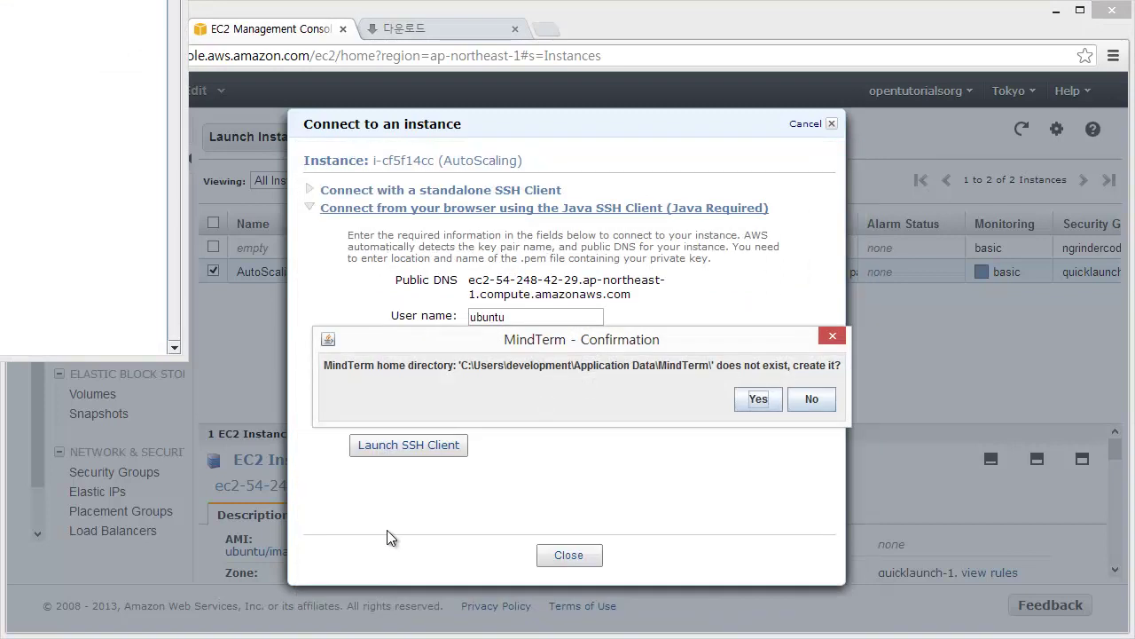
pyautogui.click(756, 401)
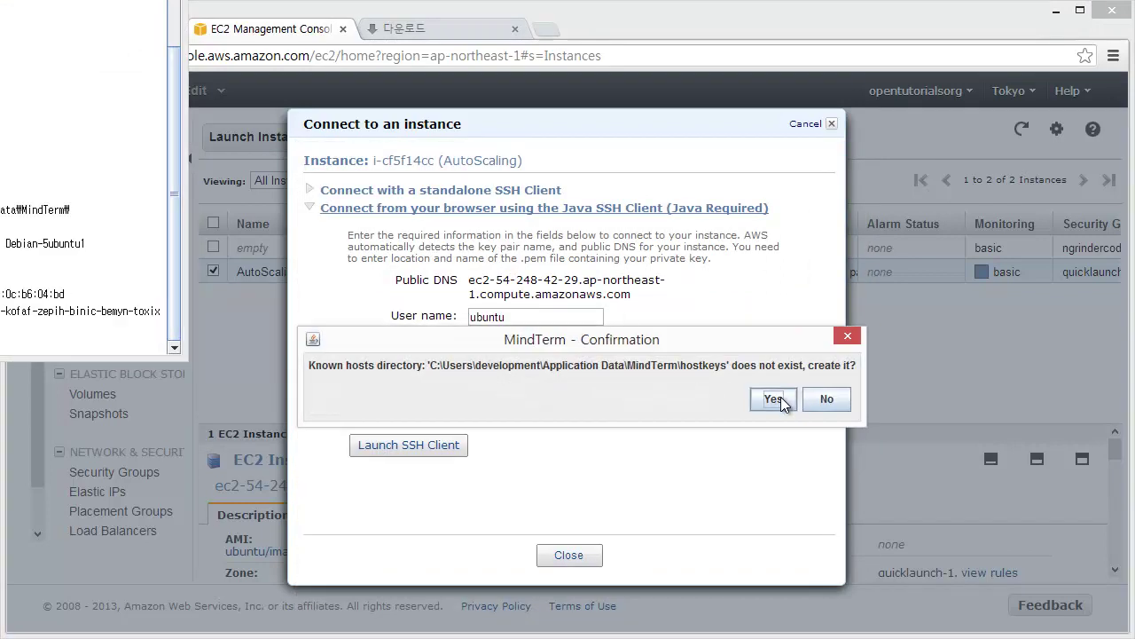
pyautogui.click(781, 399)
pyautogui.click(693, 401)
# Widen the SSH terminal window to 154 columns and reposition it over the browser.
pyautogui.moveTo(255, 19); pyautogui.dragTo(423, 78)
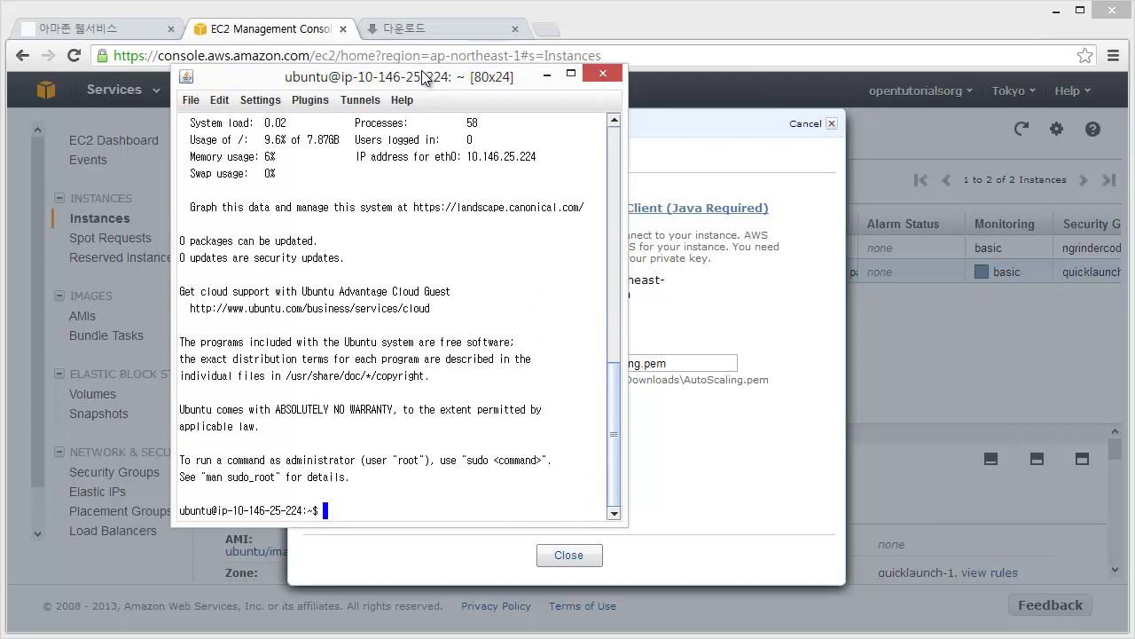
pyautogui.moveTo(625, 178); pyautogui.dragTo(1023, 178)
pyautogui.moveTo(538, 80); pyautogui.dragTo(516, 131)
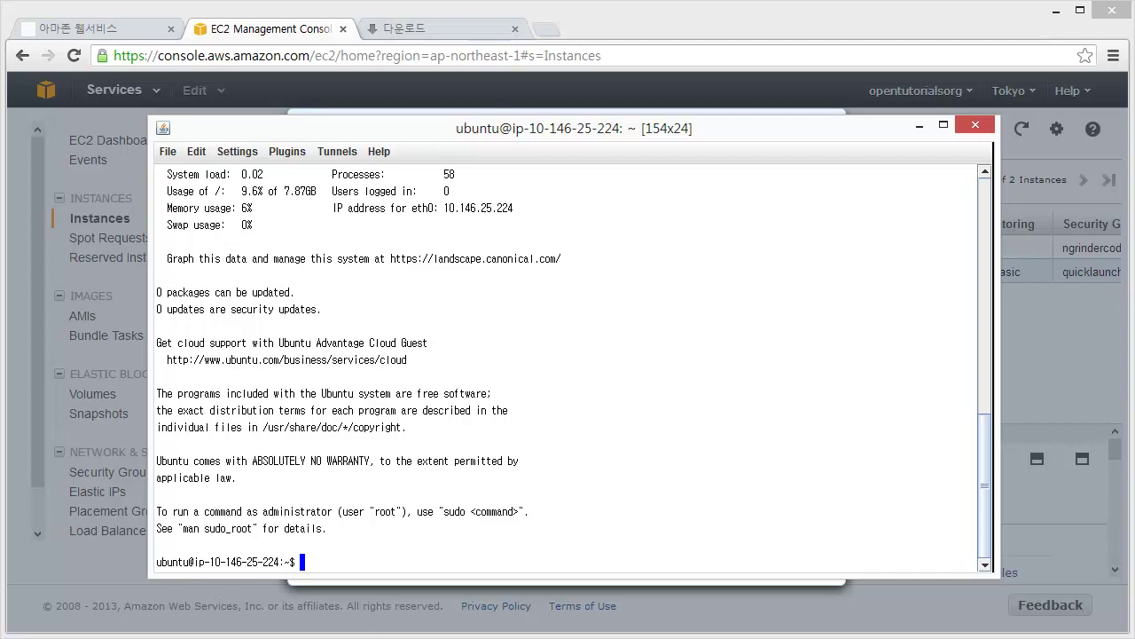
pyautogui.hotkey('alt', 'Tab')
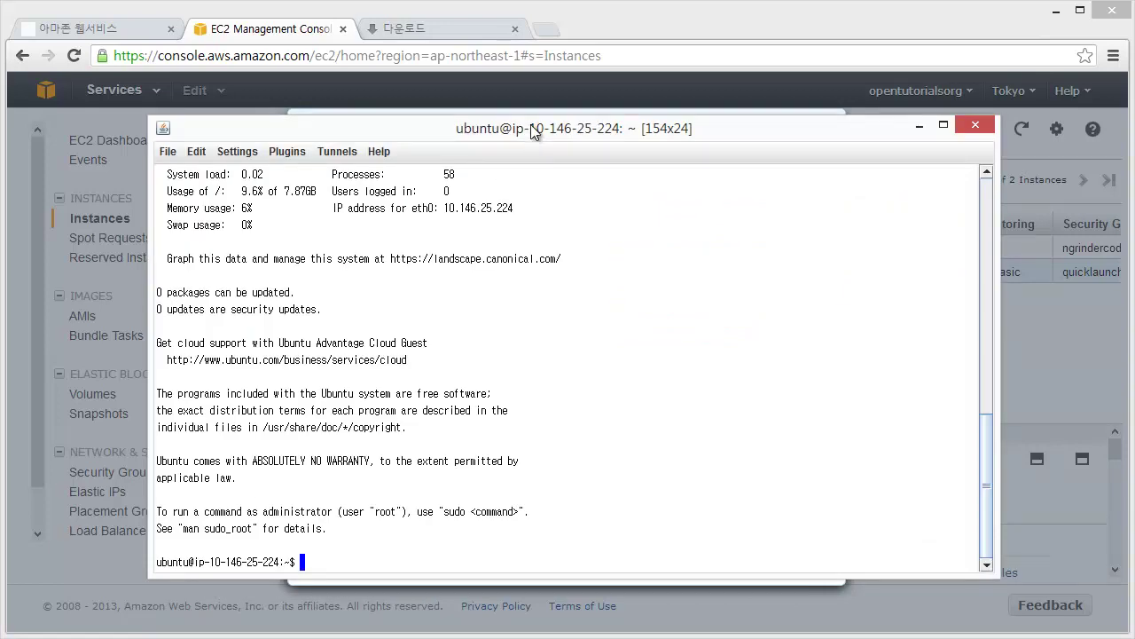
pyautogui.moveTo(535, 133); pyautogui.dragTo(485, 121)
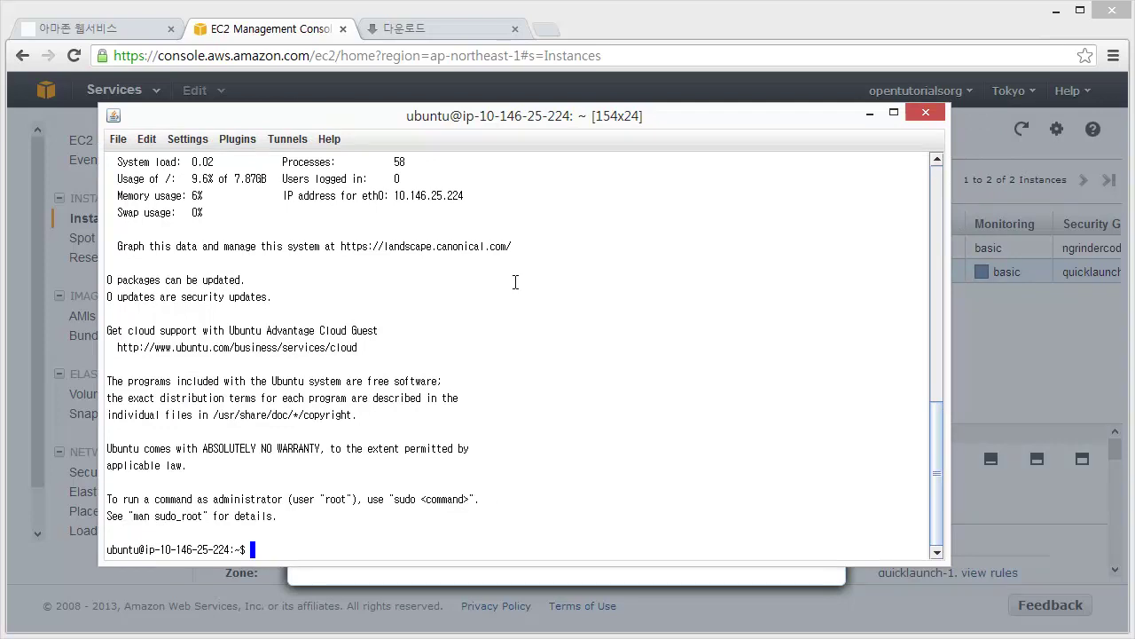
# Update the server's package lists with sudo apt-get update.
pyautogui.write('??')
pyautogui.press('BackSpace')
pyautogui.press('BackSpace')
pyautogui.write('sudo -s')
pyautogui.press('BackSpace')
pyautogui.press('BackSpace')
pyautogui.write('apt-get update;')
pyautogui.press('Return')
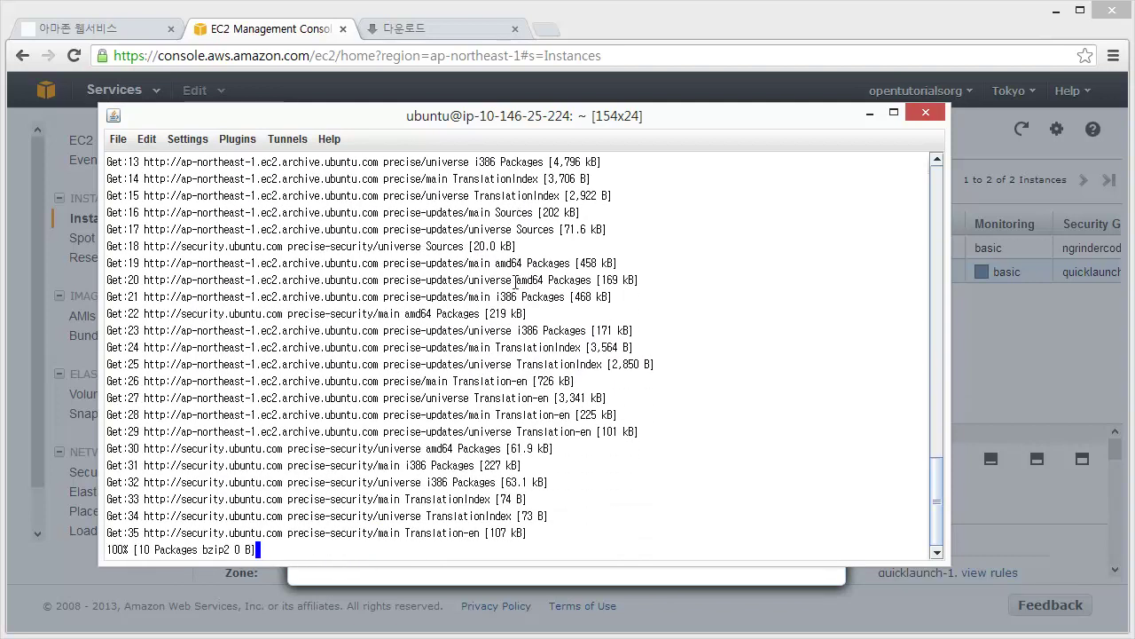
# Install the Apache web server with sudo apt-get install apache2 and agree to continue.
pyautogui.write('sudo')
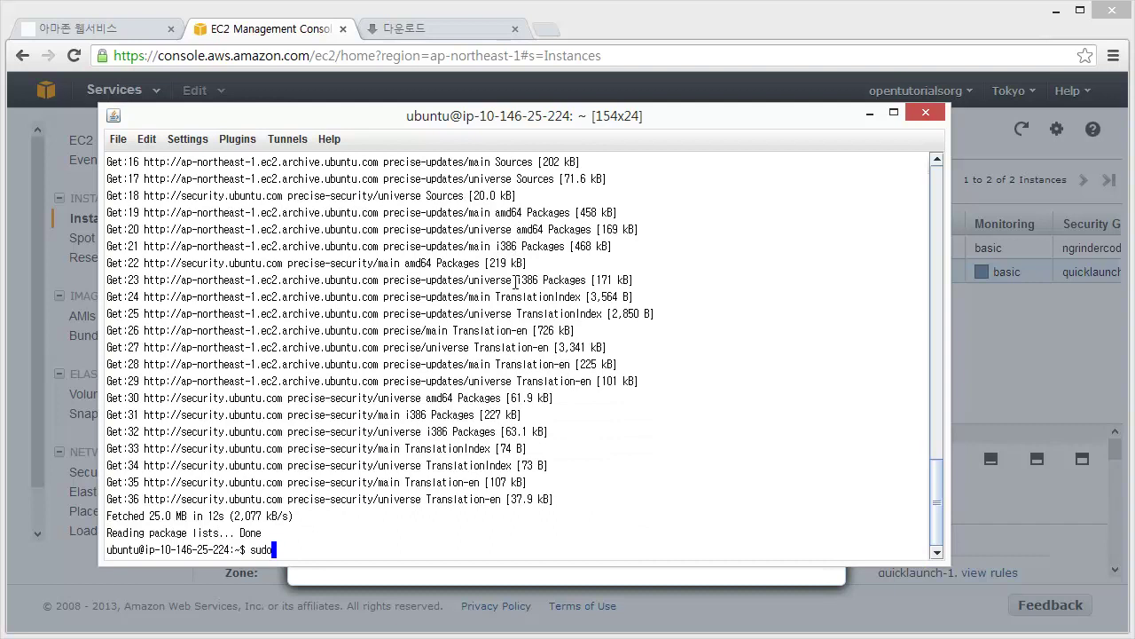
pyautogui.write(' apt-get install apache2')
pyautogui.press('Return')
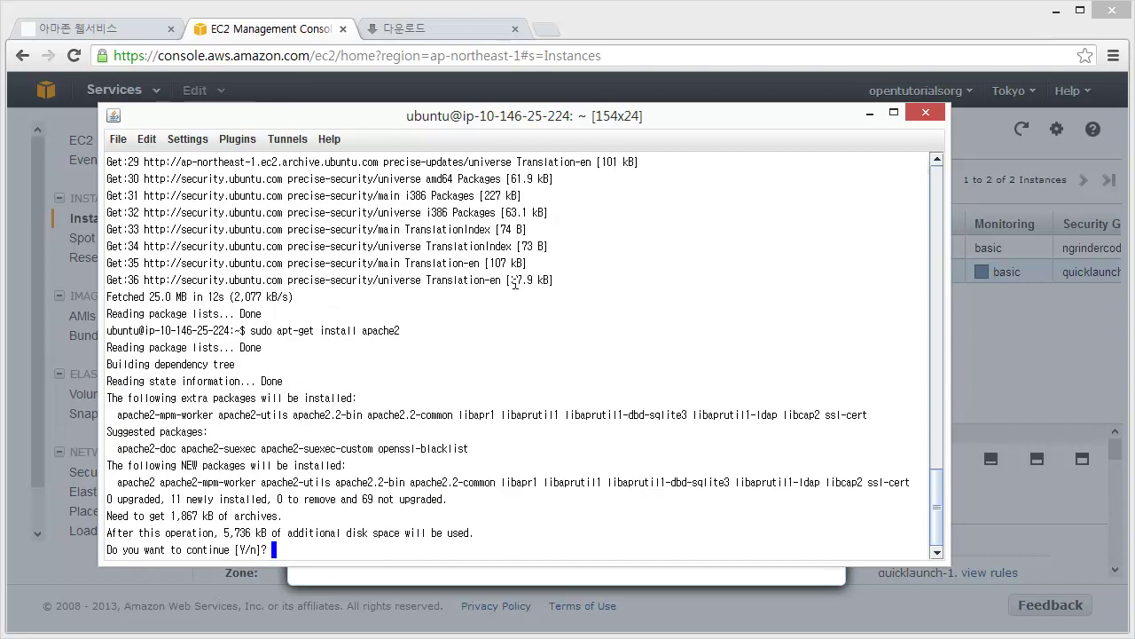
pyautogui.write('Y')
pyautogui.press('Return')
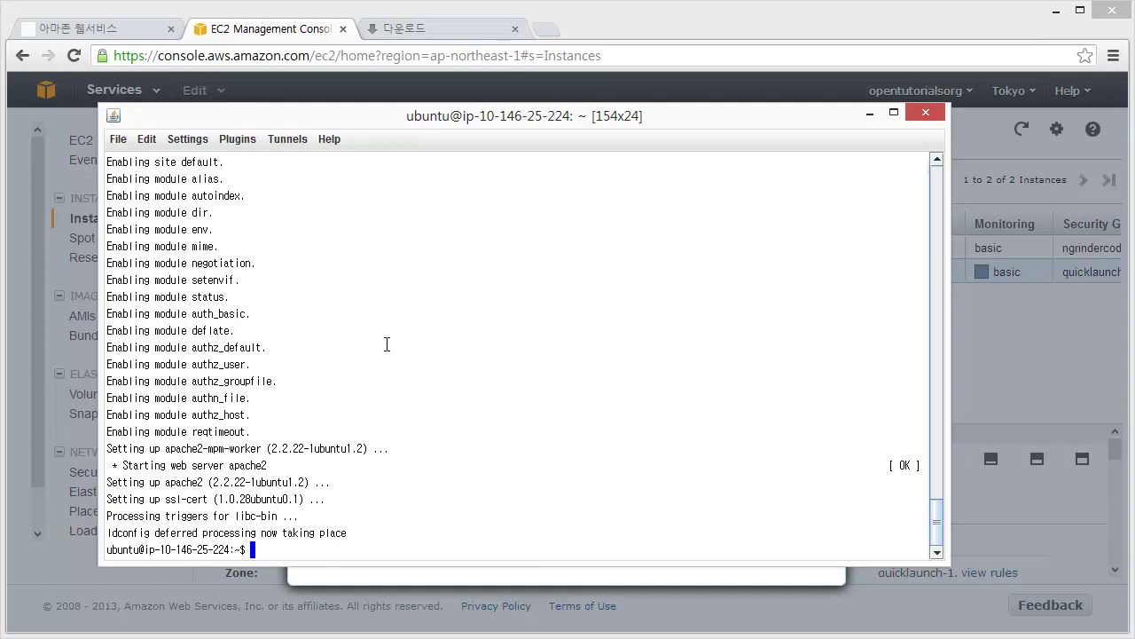
# Switch to the browser and copy the EC2 console's address into the downloads tab's address.
pyautogui.click(391, 91)
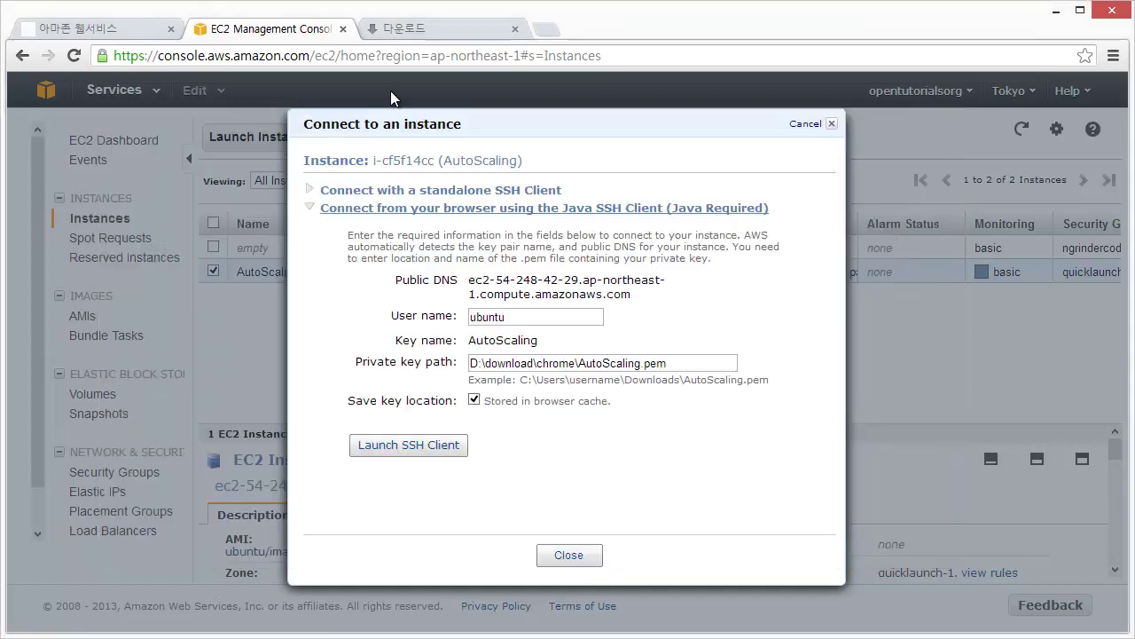
pyautogui.click(124, 34)
pyautogui.click(248, 23)
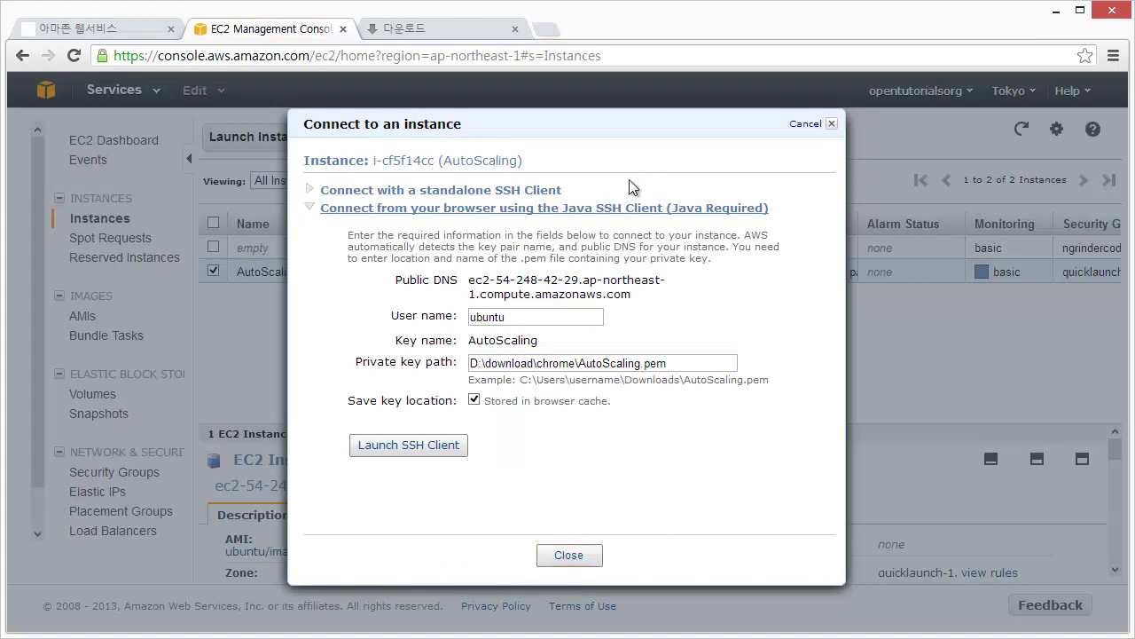
pyautogui.click(399, 30)
pyautogui.click(301, 30)
pyautogui.click(306, 55)
pyautogui.hotkey('ctrl', 'c')
pyautogui.click(422, 35)
pyautogui.click(418, 55)
pyautogui.hotkey('ctrl', 'v')
pyautogui.hotkey('shift', 'Left')
pyautogui.hotkey('shift', 'Left')
pyautogui.hotkey('shift', 'Left')
pyautogui.hotkey('shift', 'Left')
pyautogui.hotkey('shift', 'Left')
pyautogui.hotkey('shift', 'Left')
pyautogui.hotkey('shift', 'Left')
pyautogui.hotkey('shift', 'Left')
pyautogui.hotkey('shift', 'Left')
pyautogui.hotkey('shift', 'Left')
pyautogui.hotkey('shift', 'Left')
pyautogui.hotkey('shift', 'Left')
pyautogui.hotkey('shift', 'Left')
pyautogui.hotkey('shift', 'Left')
pyautogui.hotkey('shift', 'Left')
pyautogui.hotkey('shift', 'Left')
pyautogui.hotkey('shift', 'Left')
pyautogui.hotkey('shift', 'Left')
pyautogui.hotkey('shift', 'Left')
pyautogui.hotkey('shift', 'Left')
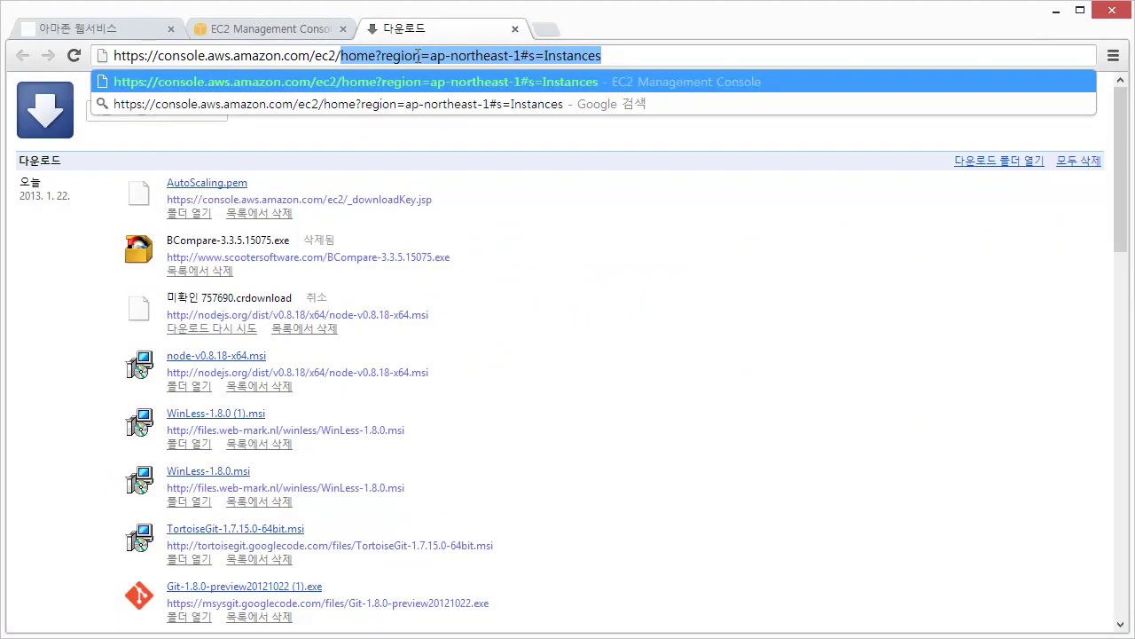
pyautogui.press('BackSpace')
pyautogui.press('Return')
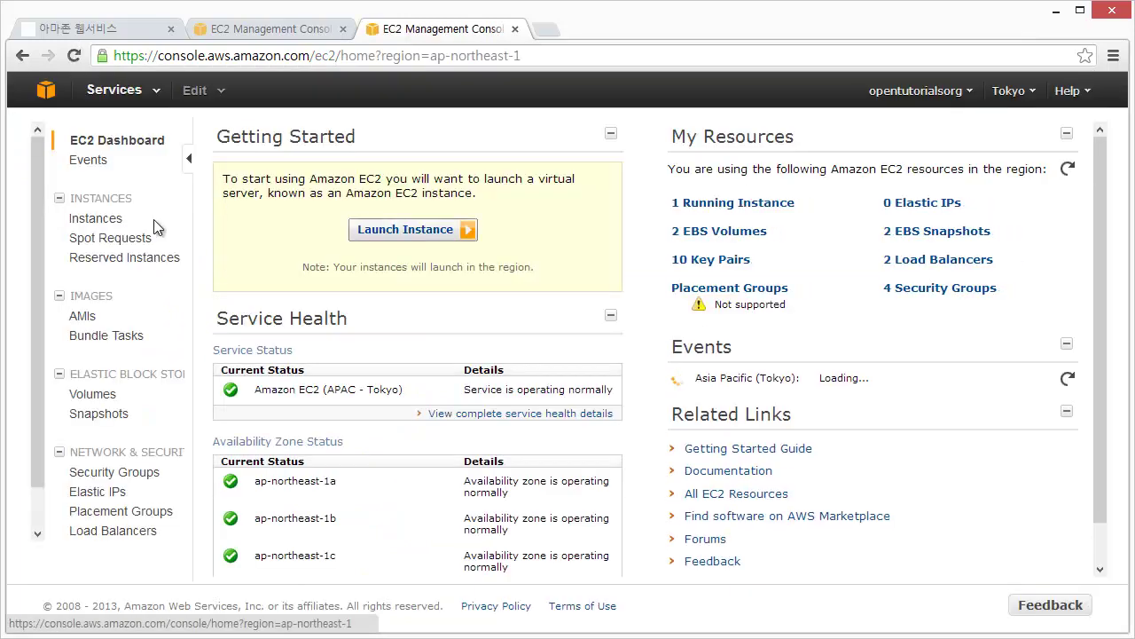
# Open the instance list and examine the AutoScaling instance's details for its security group and rules.
pyautogui.click(117, 228)
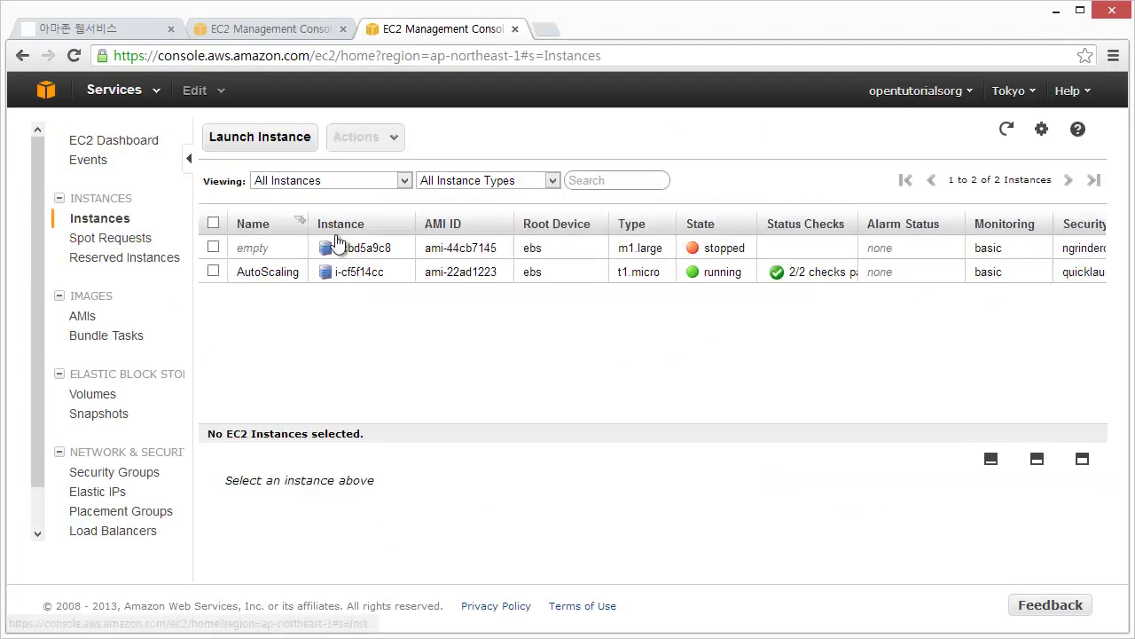
pyautogui.click(470, 277)
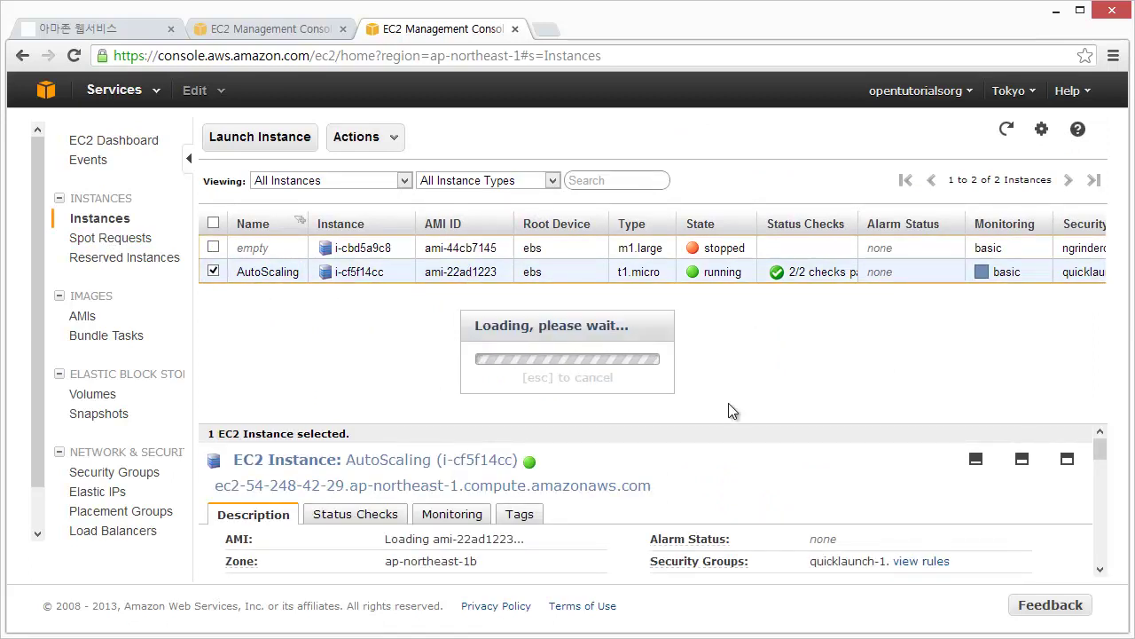
pyautogui.moveTo(753, 435); pyautogui.dragTo(740, 310)
pyautogui.scroll(-2, 355, 372)
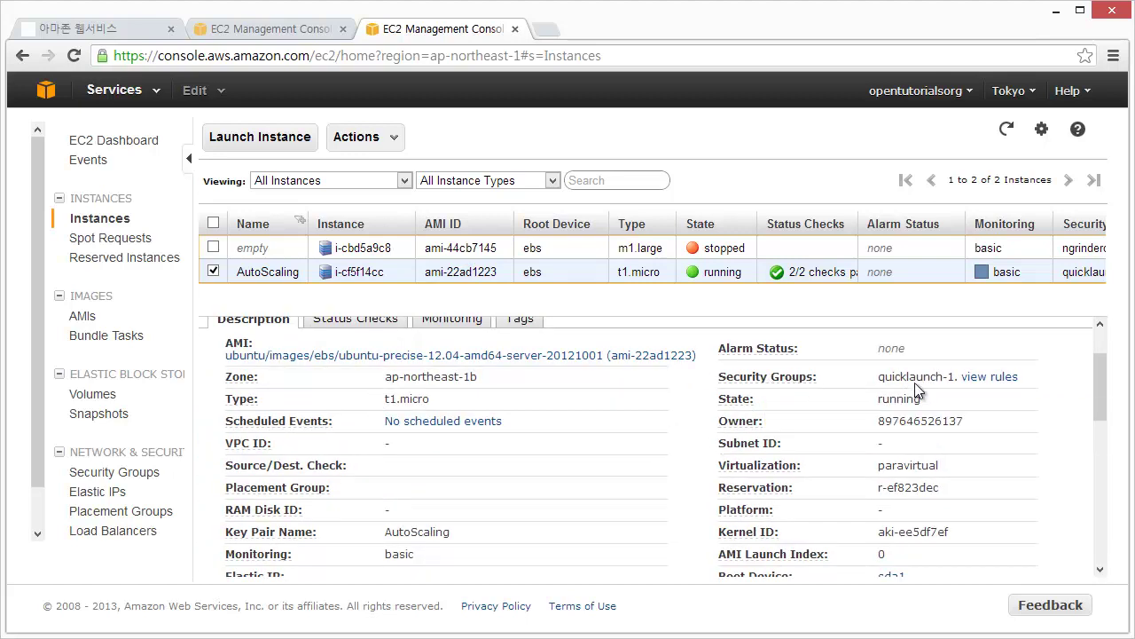
pyautogui.click(987, 379)
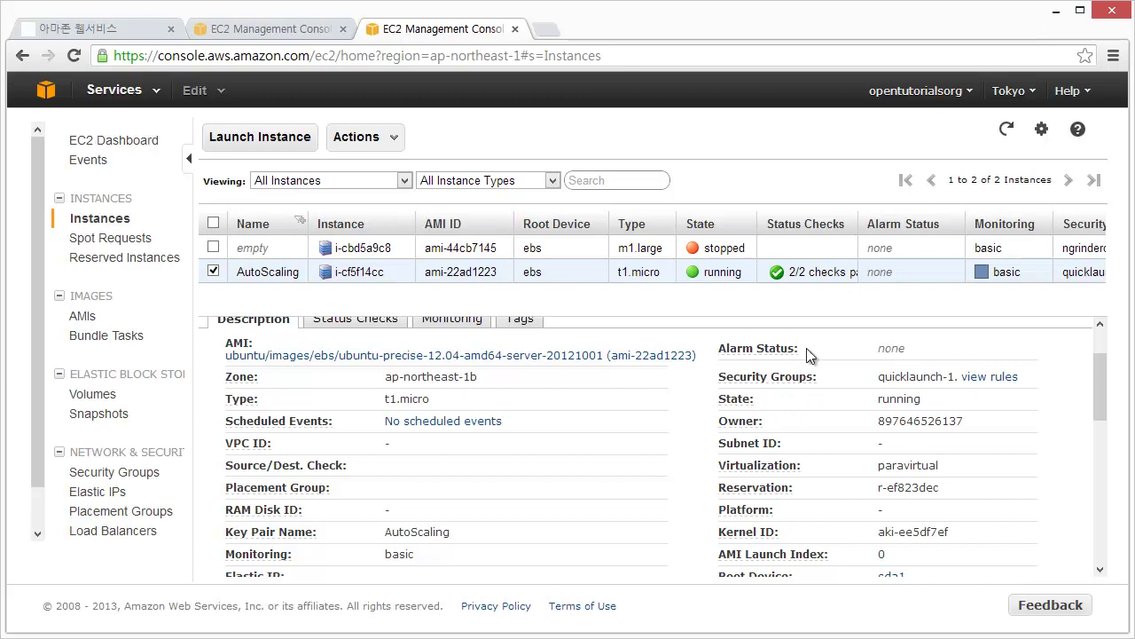
# Open the inbound rules of the quicklaunch-1 security group.
pyautogui.click(122, 477)
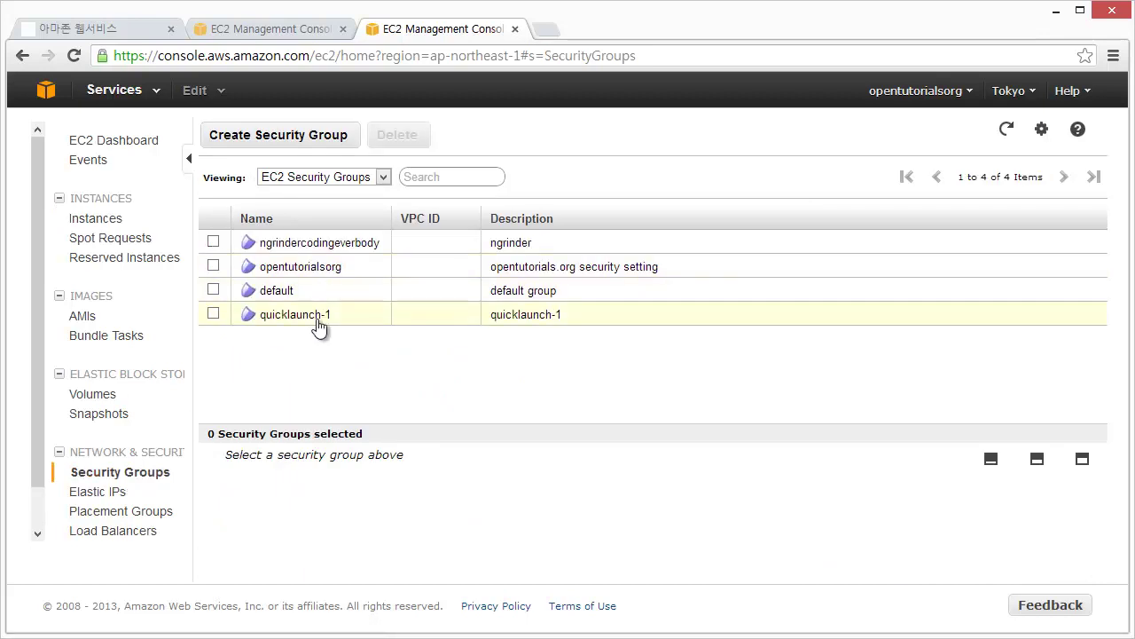
pyautogui.click(319, 325)
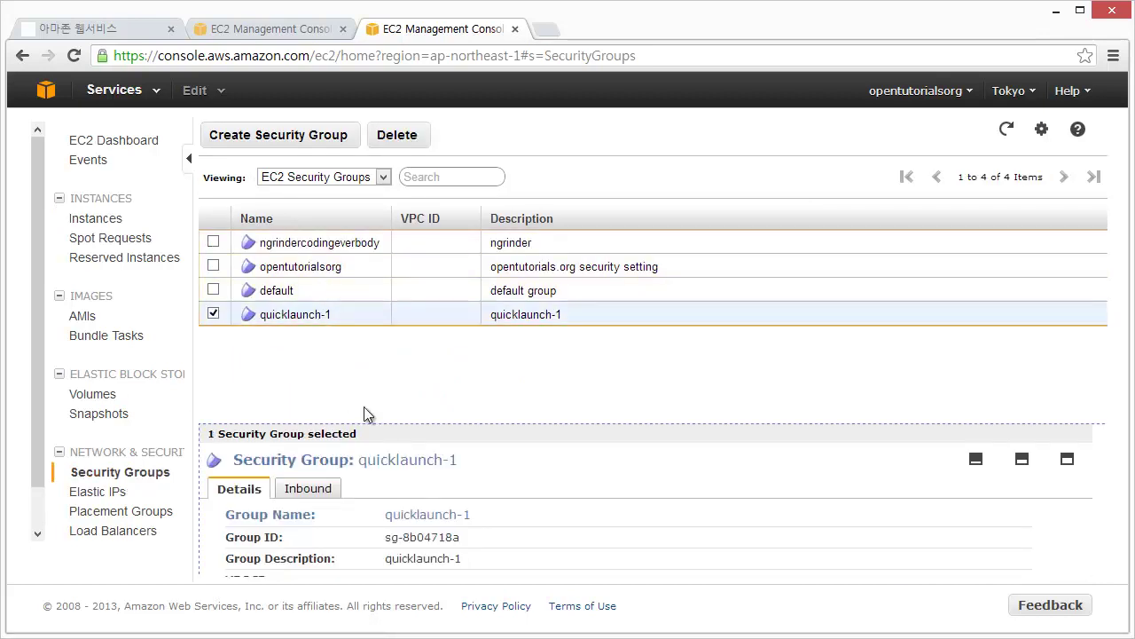
pyautogui.moveTo(365, 432); pyautogui.dragTo(366, 300)
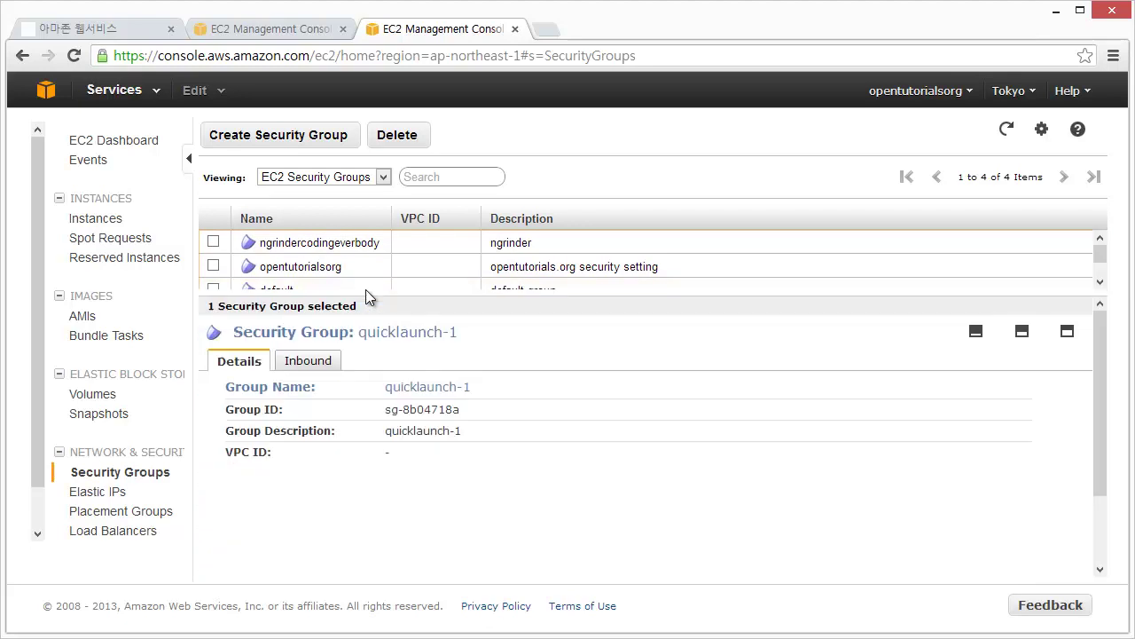
pyautogui.click(317, 364)
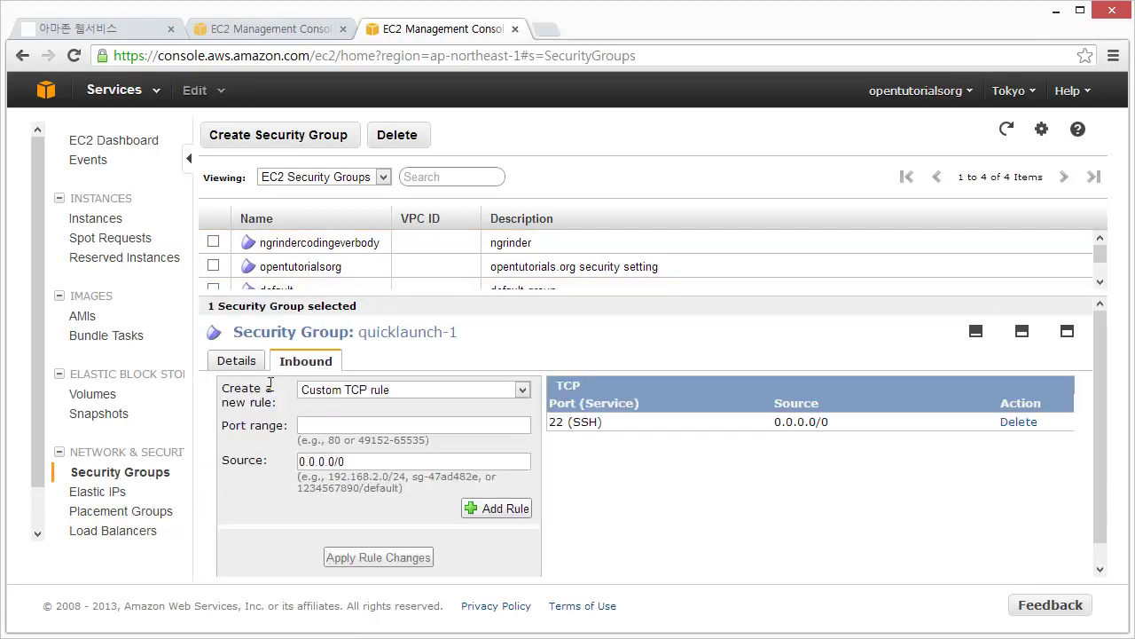
# Add an inbound HTTP rule with source 0.0.0.0/0 to quicklaunch-1 and apply the rule changes.
pyautogui.click(341, 392)
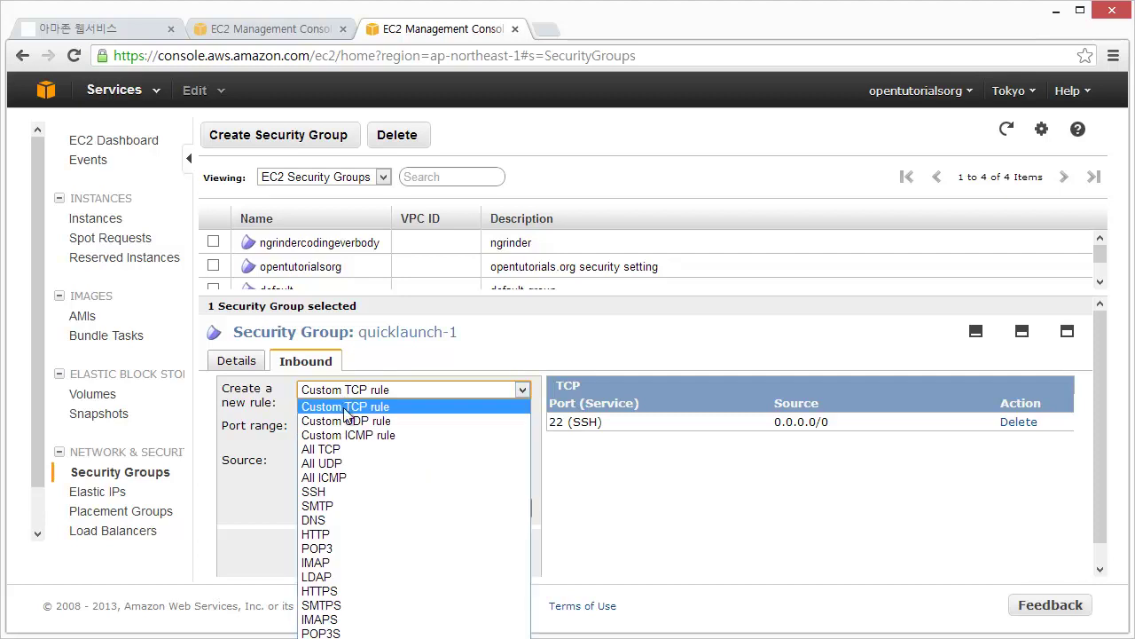
pyautogui.click(370, 534)
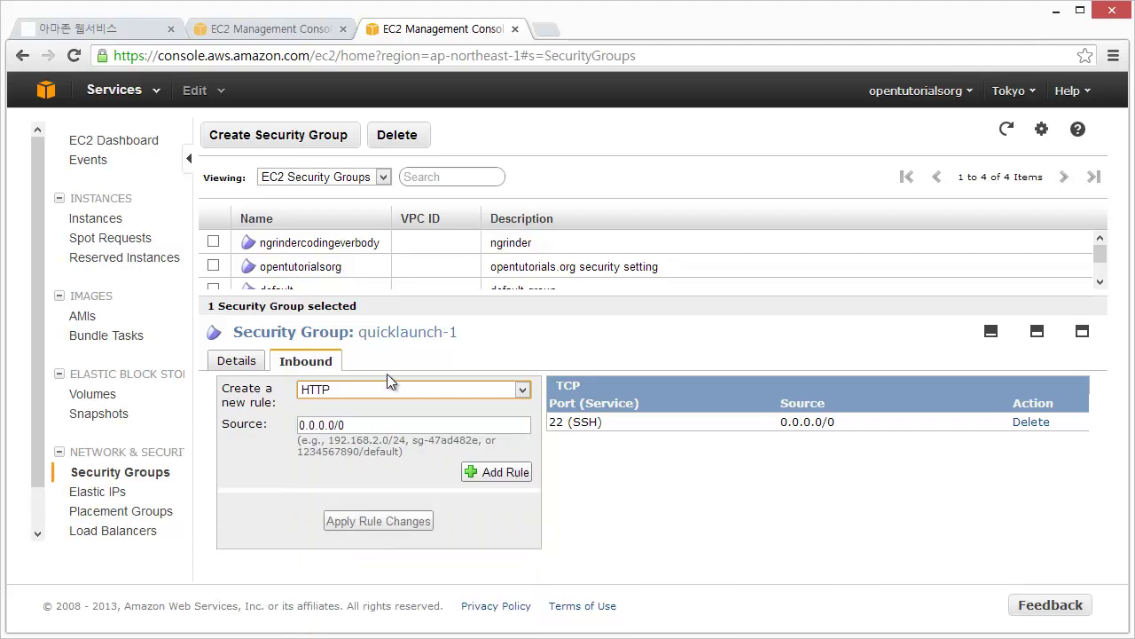
pyautogui.click(503, 474)
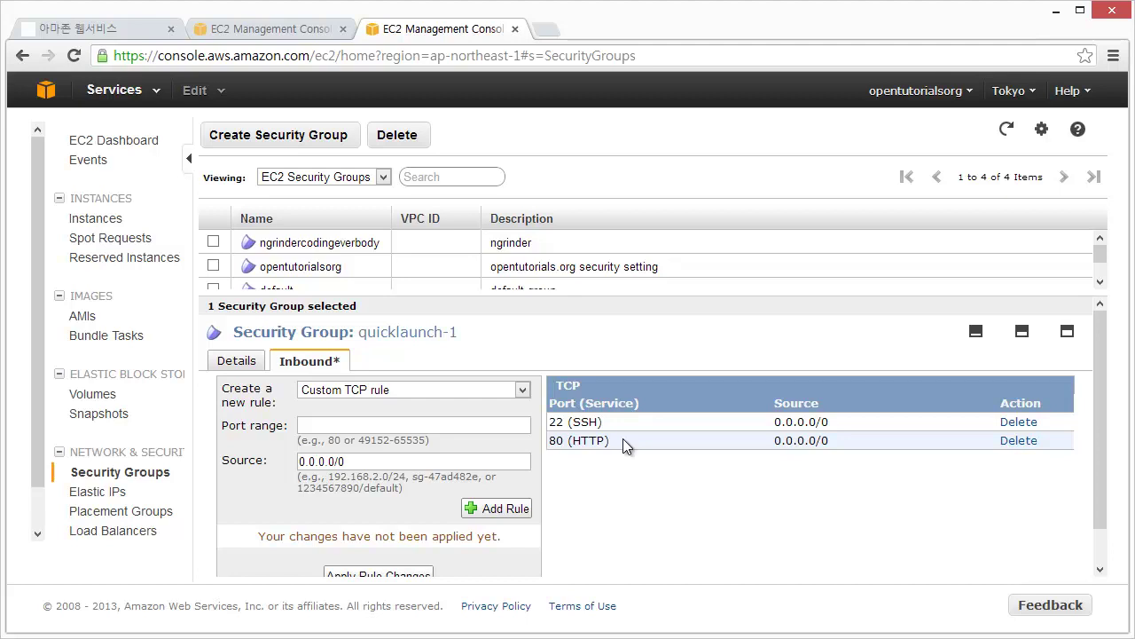
pyautogui.scroll(-1, 387, 512)
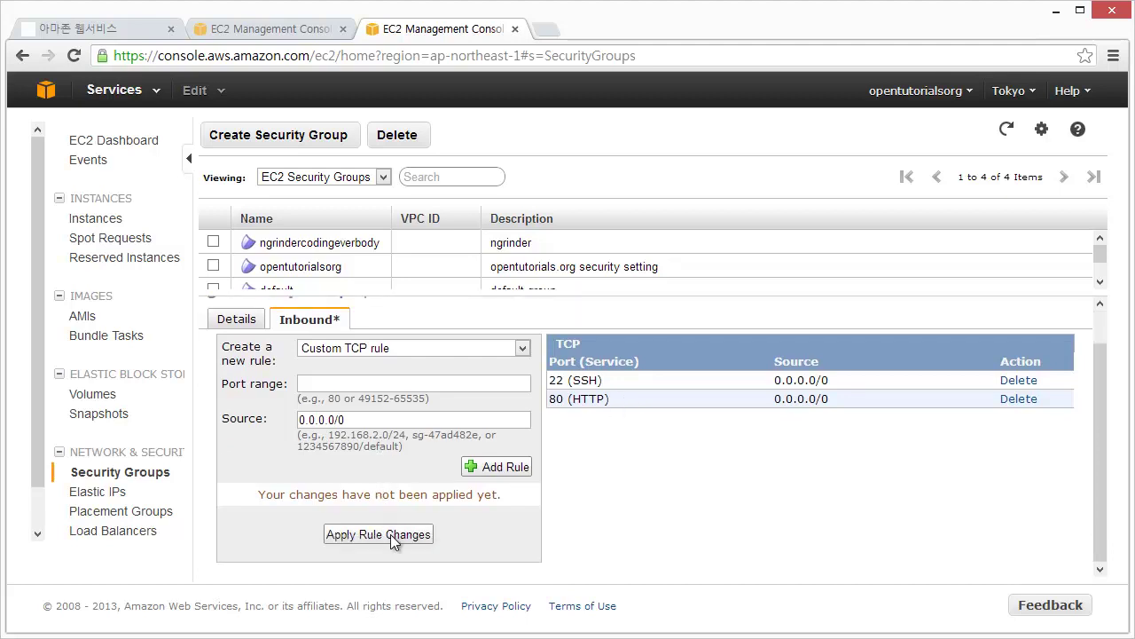
pyautogui.click(390, 534)
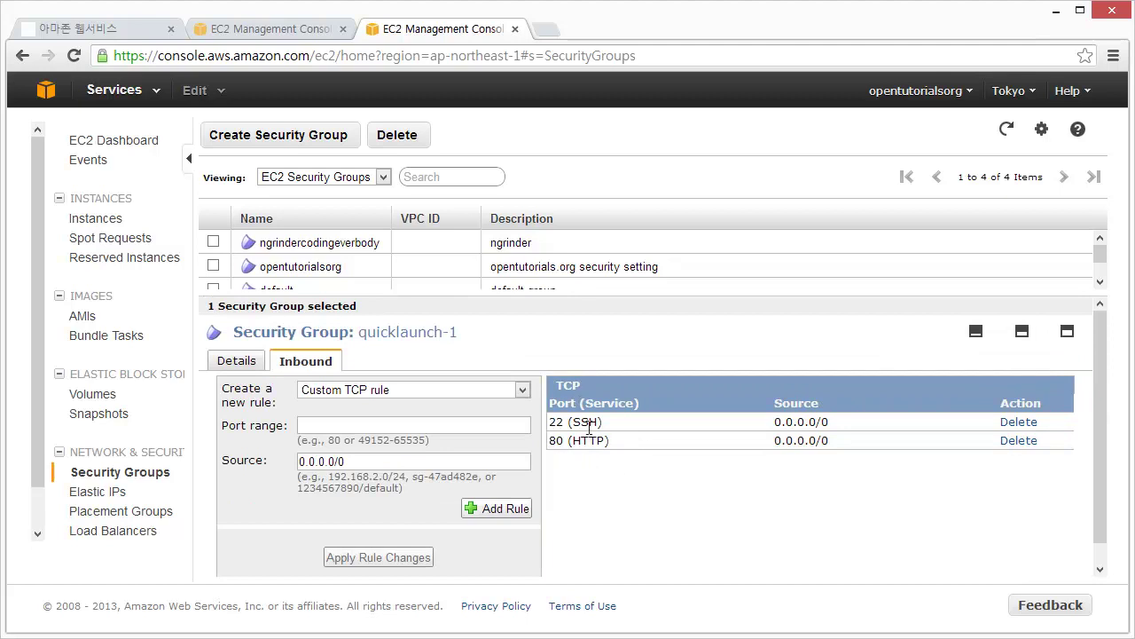
pyautogui.scroll(-1, 550, 381)
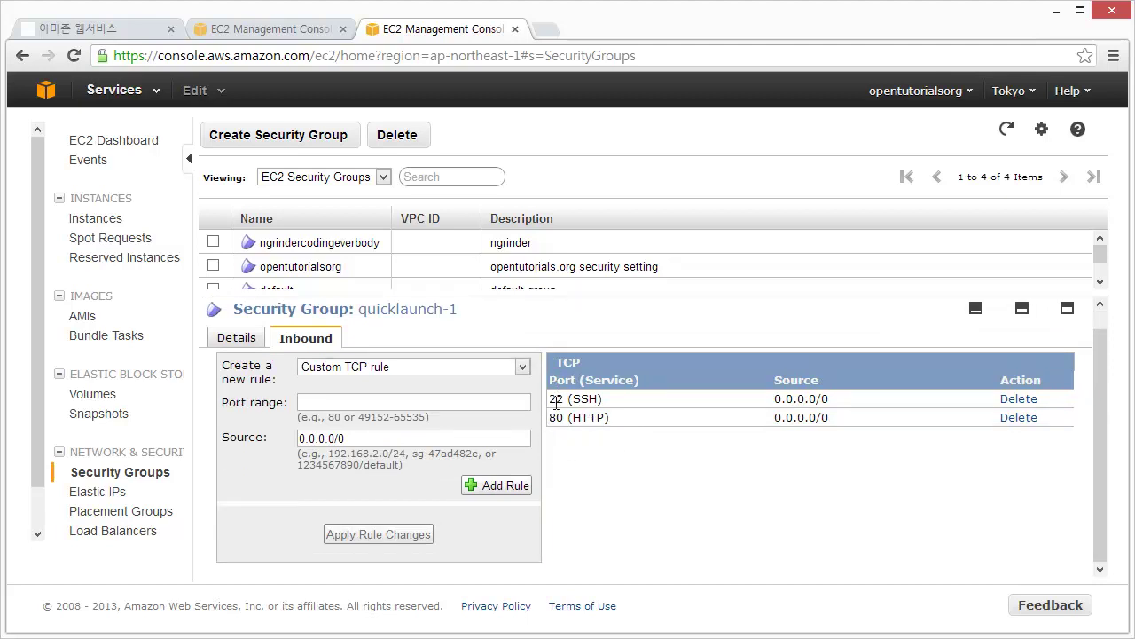
pyautogui.scroll(-1, 507, 284)
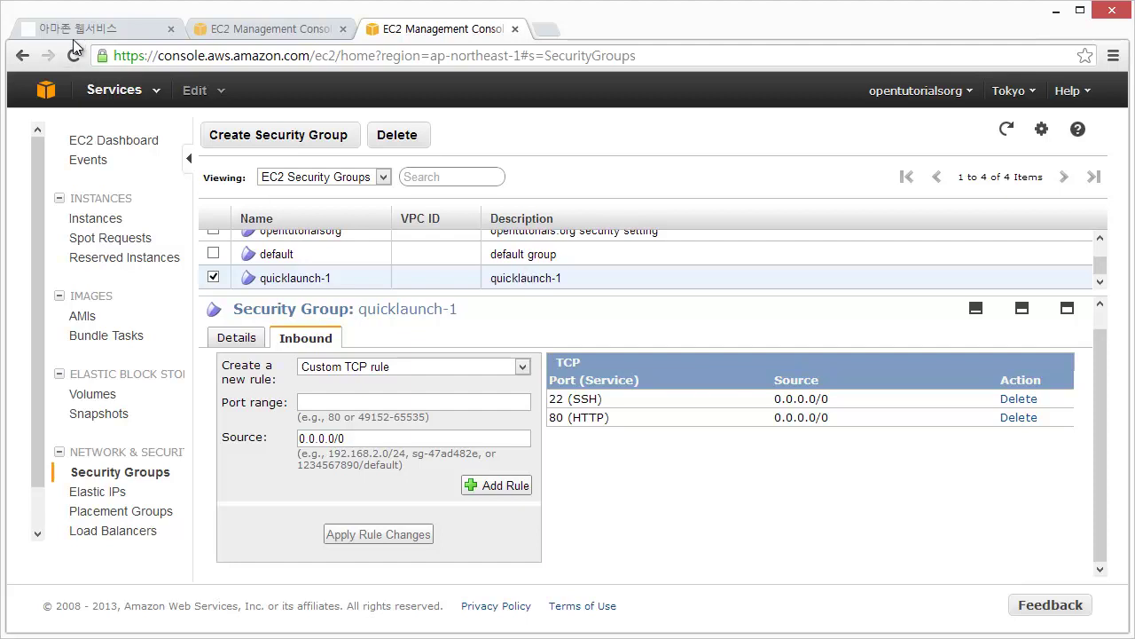
# Return to the instance list and copy the AutoScaling instance's public DNS name from its details.
pyautogui.click(100, 222)
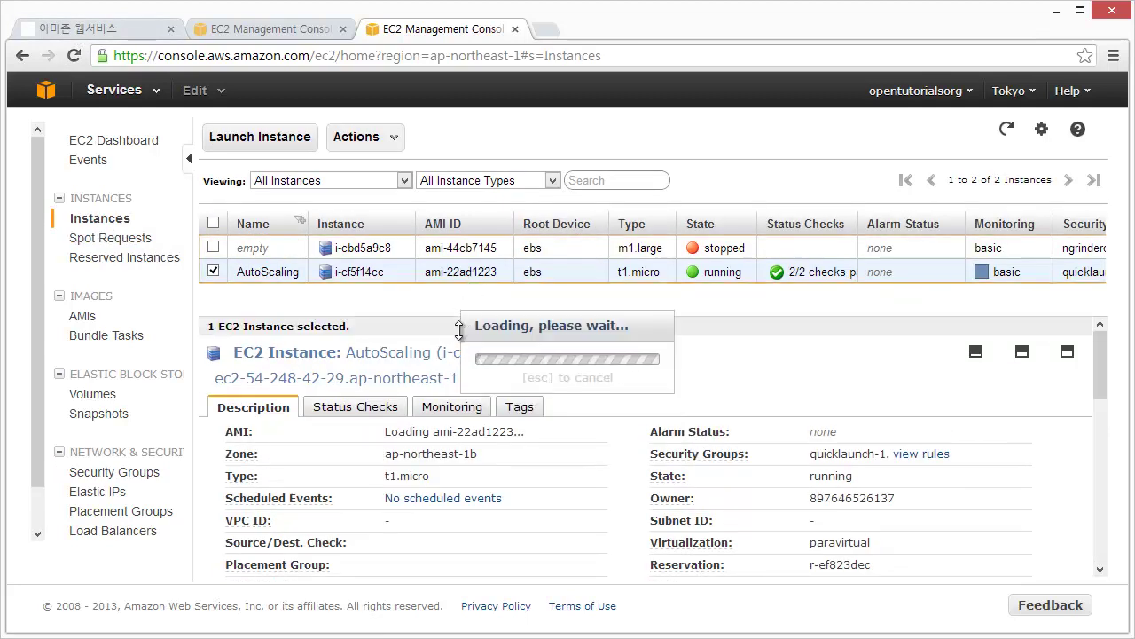
pyautogui.click(460, 275)
pyautogui.scroll(-5, 413, 441)
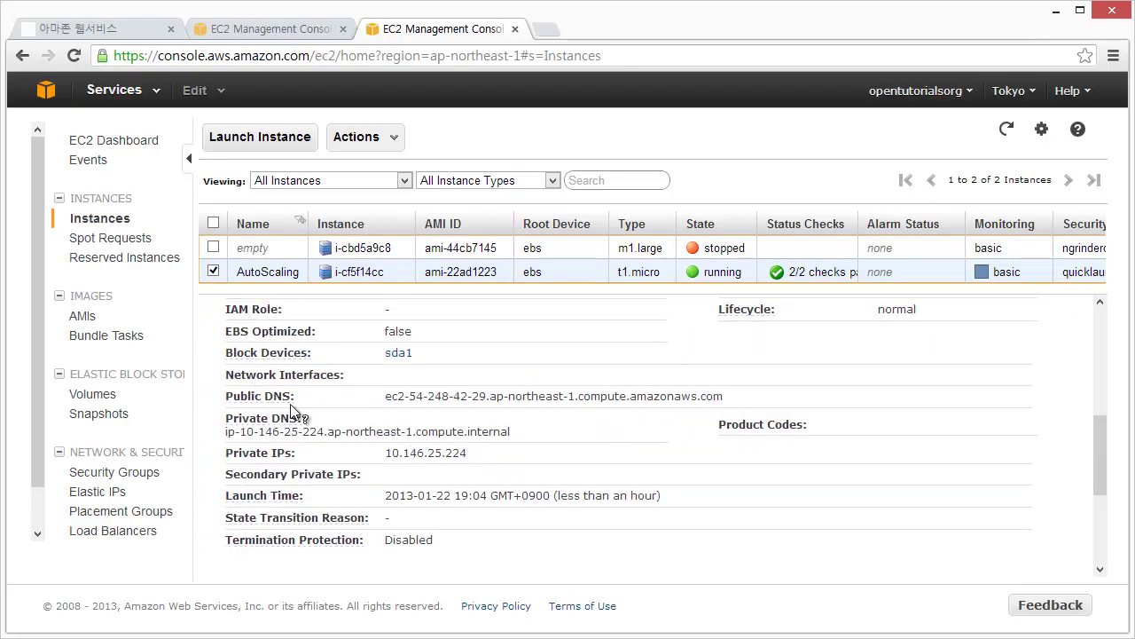
pyautogui.moveTo(380, 401); pyautogui.dragTo(576, 404)
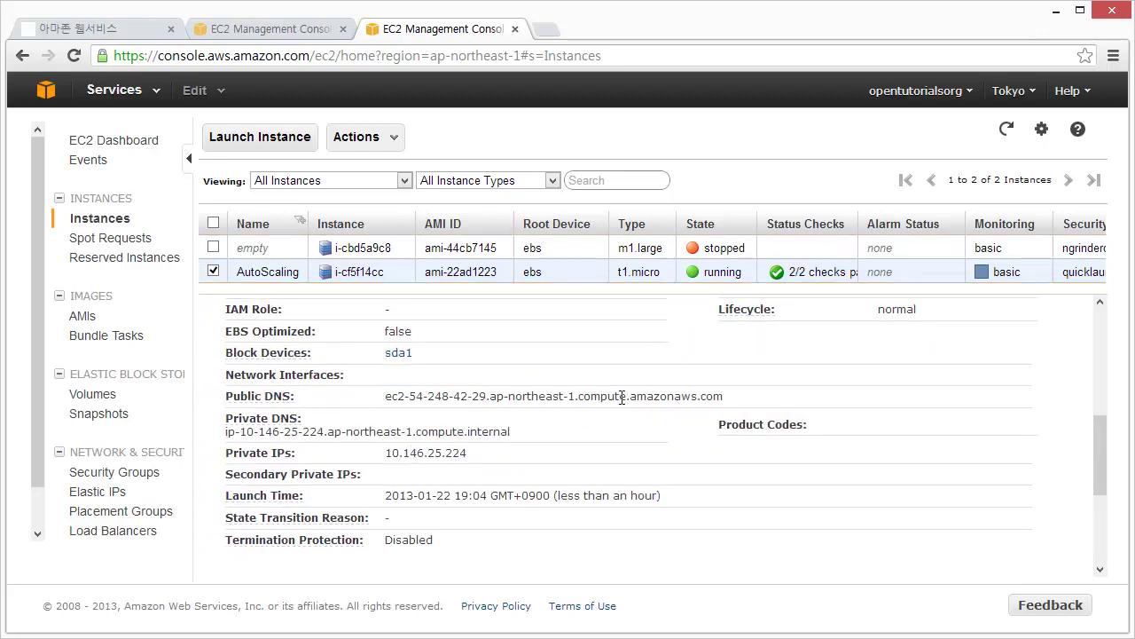
pyautogui.moveTo(737, 401); pyautogui.dragTo(232, 396)
pyautogui.tripleClick(442, 396)
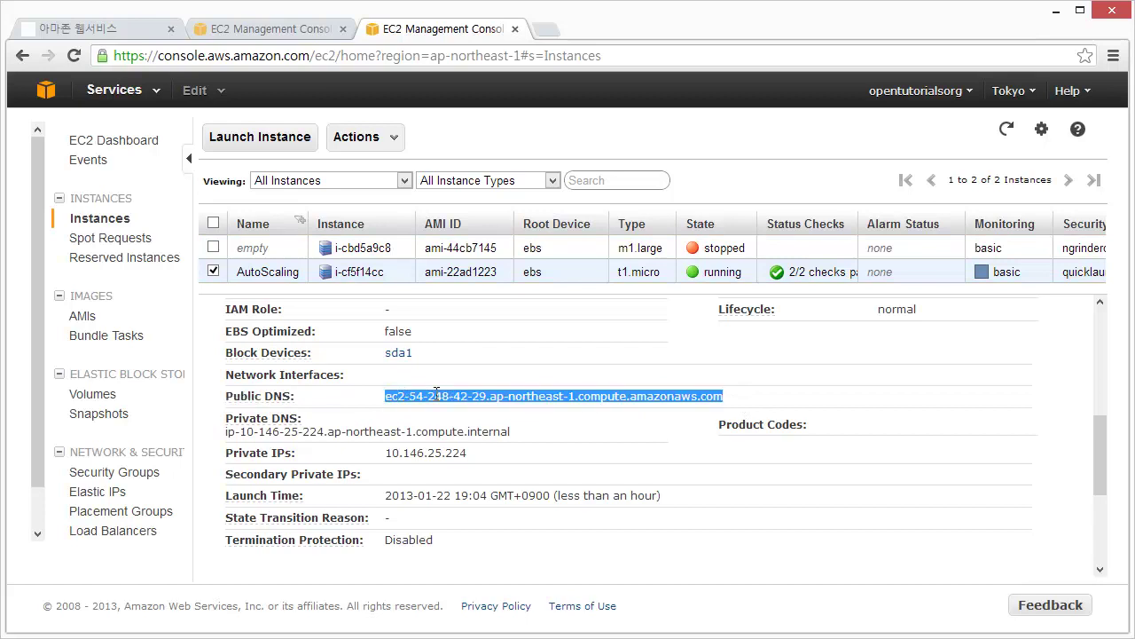
pyautogui.rightClick(461, 391)
pyautogui.click(506, 401)
# Load the copied public DNS address in a new browser tab to check the web server.
pyautogui.click(542, 31)
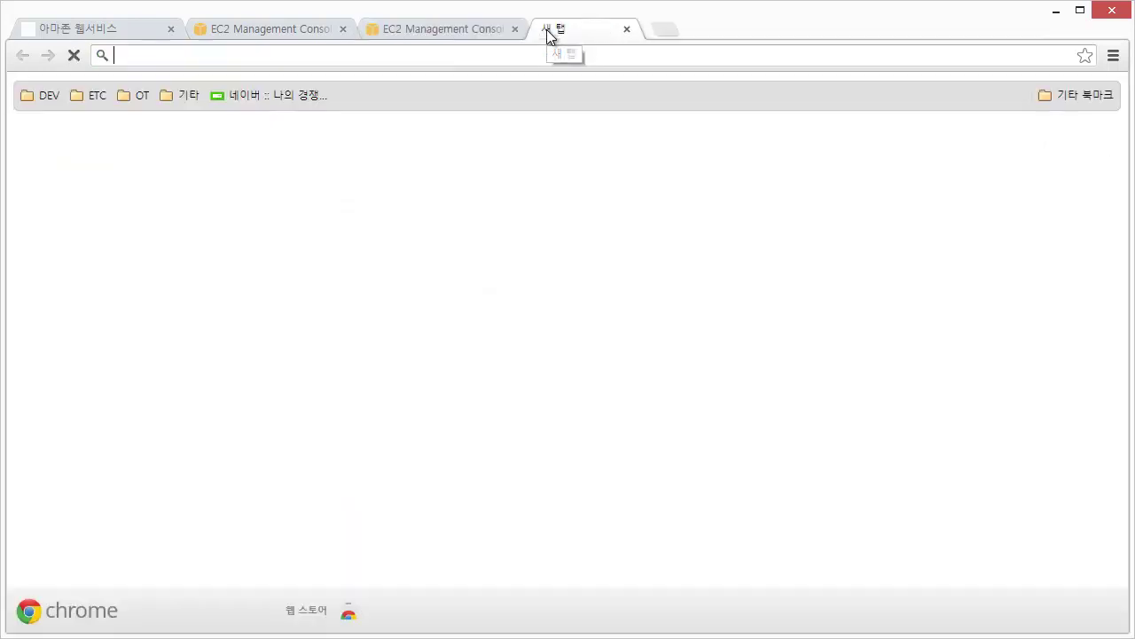
pyautogui.rightClick(549, 56)
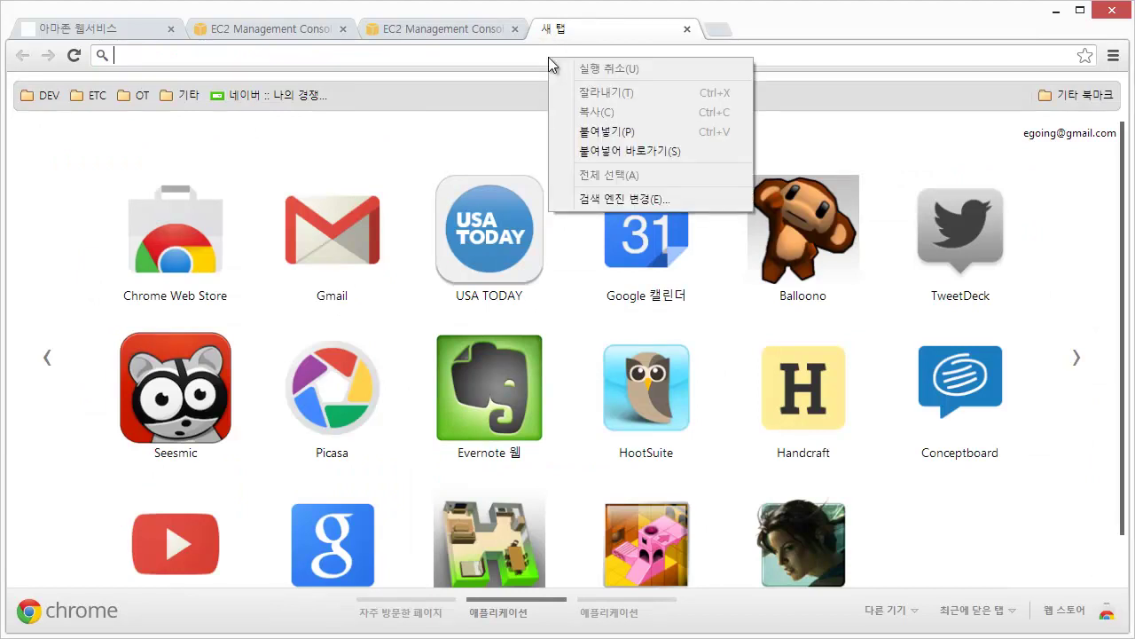
pyautogui.click(608, 131)
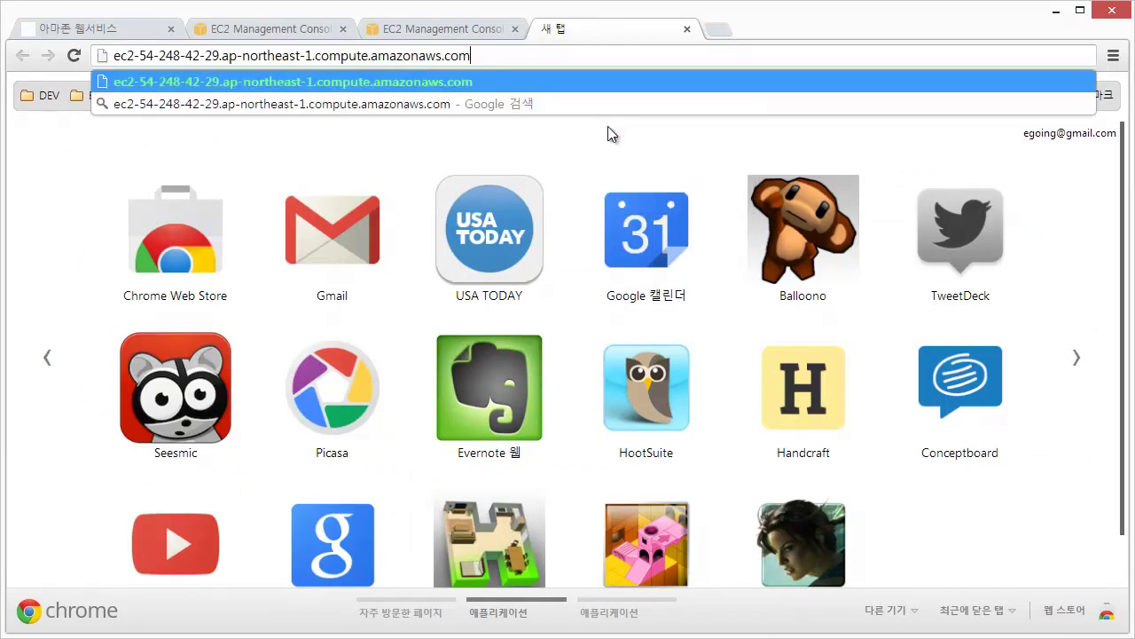
pyautogui.press('Return')
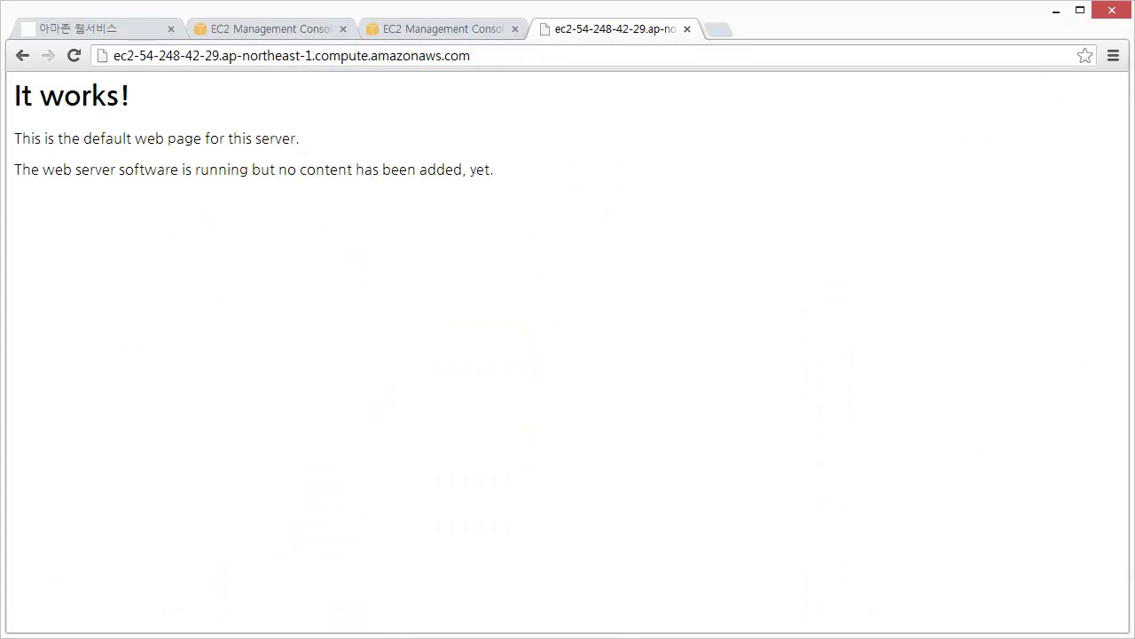